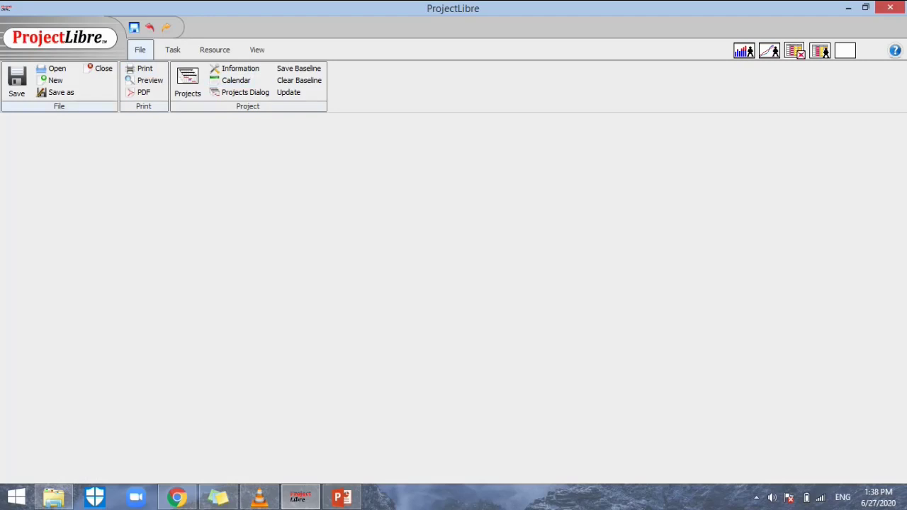
# Create a new project named Pembuatan Produk Baru, enter the manager's name and keep the start date 6/27/20.
pyautogui.click(52, 80)
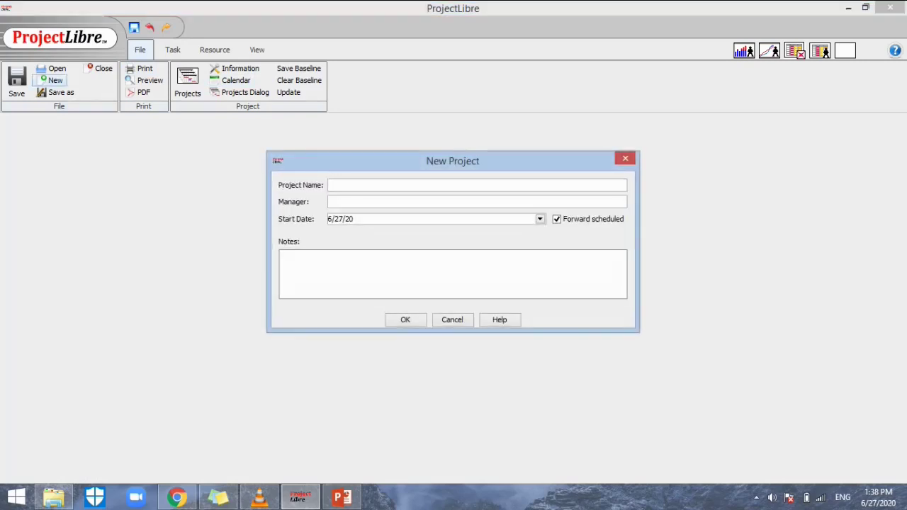
pyautogui.write('Pembuatan Produk Baru')
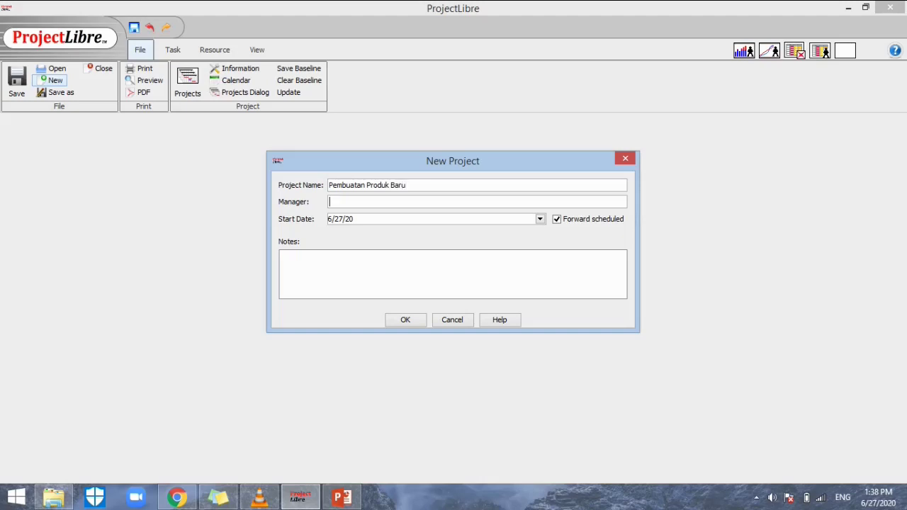
pyautogui.write('Mega')
pyautogui.click(540, 219)
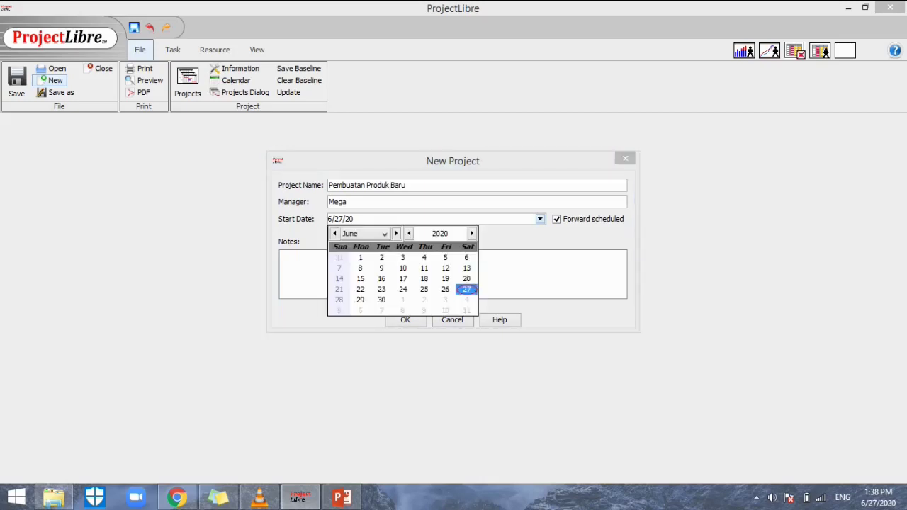
pyautogui.click(540, 219)
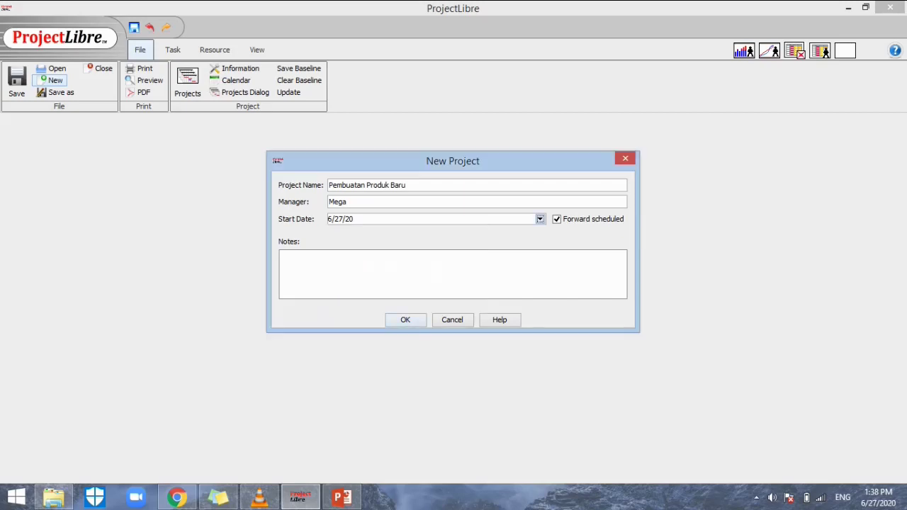
pyautogui.press('Return')
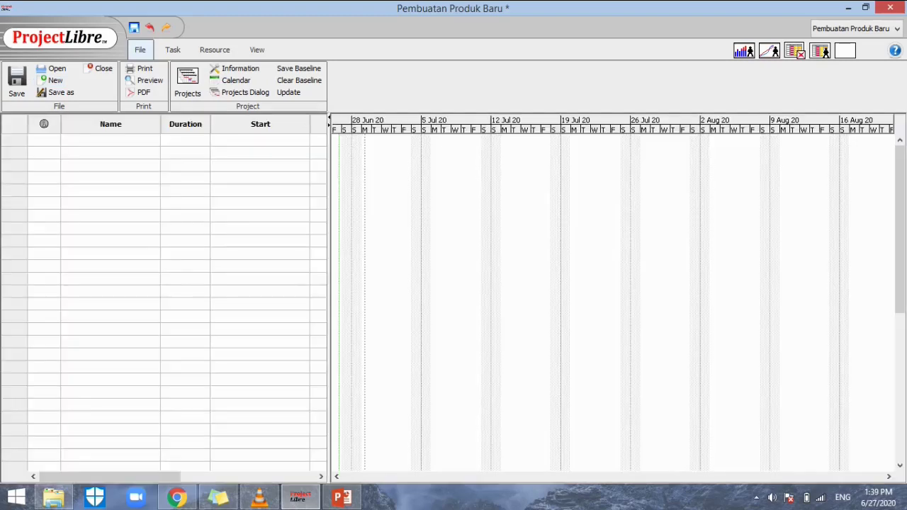
# Widen the task table beside the Gantt chart and narrow the Predecessors column so that Resource Names fits.
pyautogui.moveTo(329, 284); pyautogui.dragTo(558, 283)
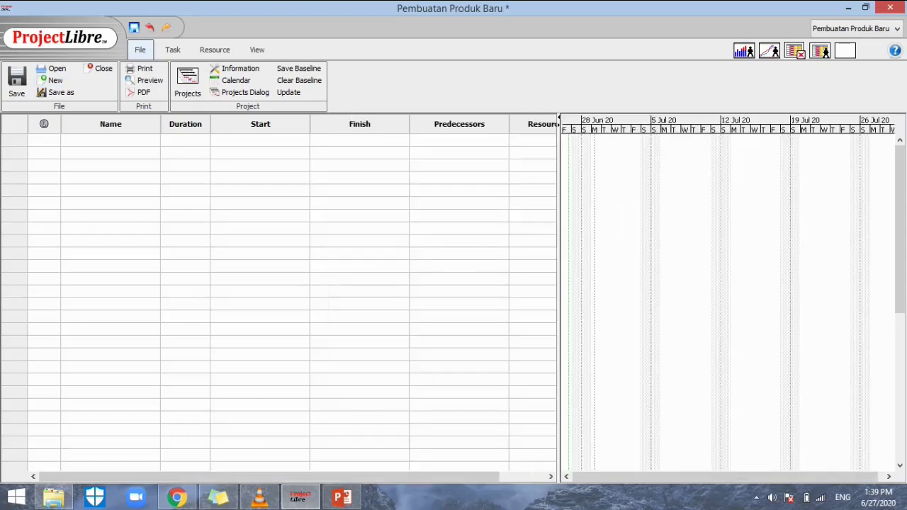
pyautogui.moveTo(509, 124); pyautogui.dragTo(487, 124)
pyautogui.moveTo(559, 148); pyautogui.dragTo(584, 149)
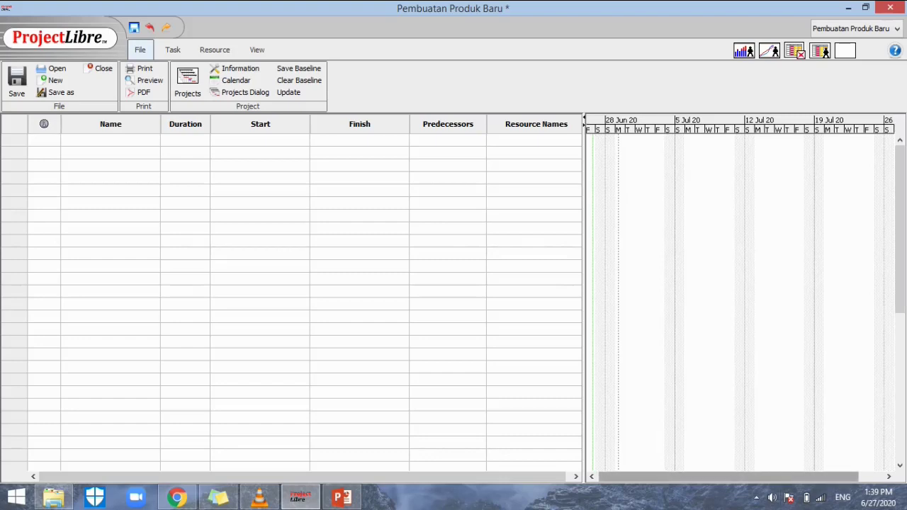
pyautogui.hscroll(2, 741, 297)
pyautogui.hscroll(-2, 741, 298)
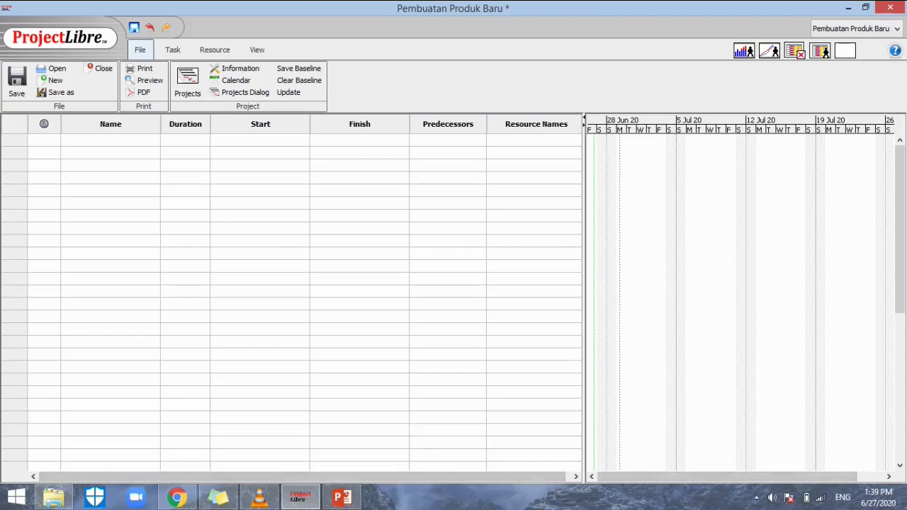
# Enter four tasks from the first row: Proses RnD, Proses Desain, Proses Pengembangan Produk and Proses Produksi.
pyautogui.click(111, 140)
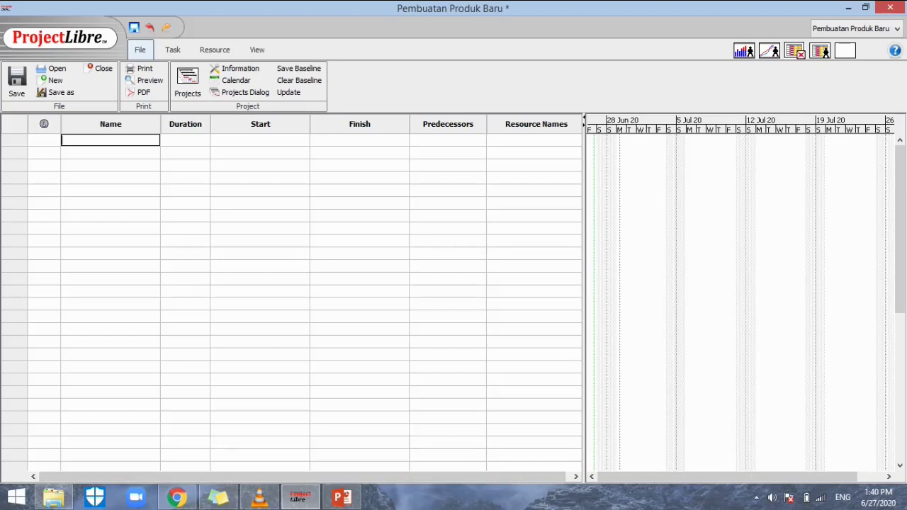
pyautogui.write('Proses RnD')
pyautogui.press('Return')
pyautogui.write('Prose')
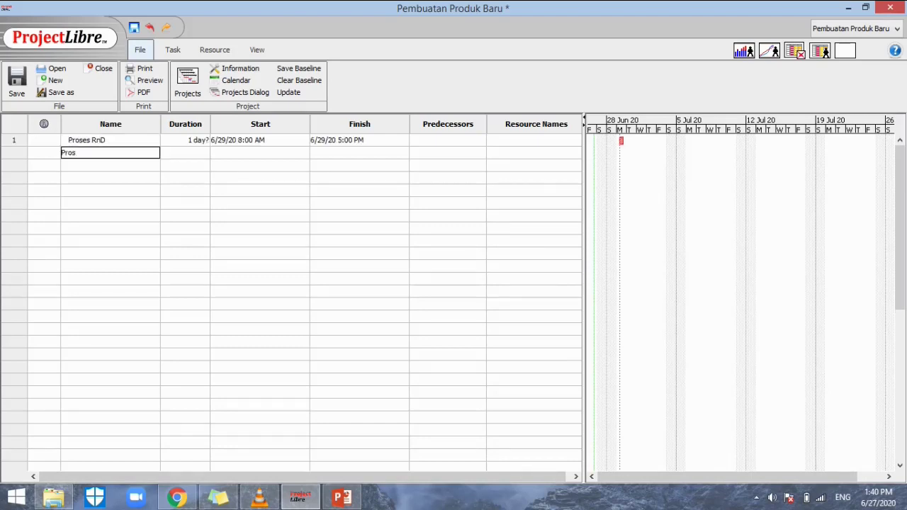
pyautogui.write('s Desain')
pyautogui.press('Return')
pyautogui.write('Proses Pengw')
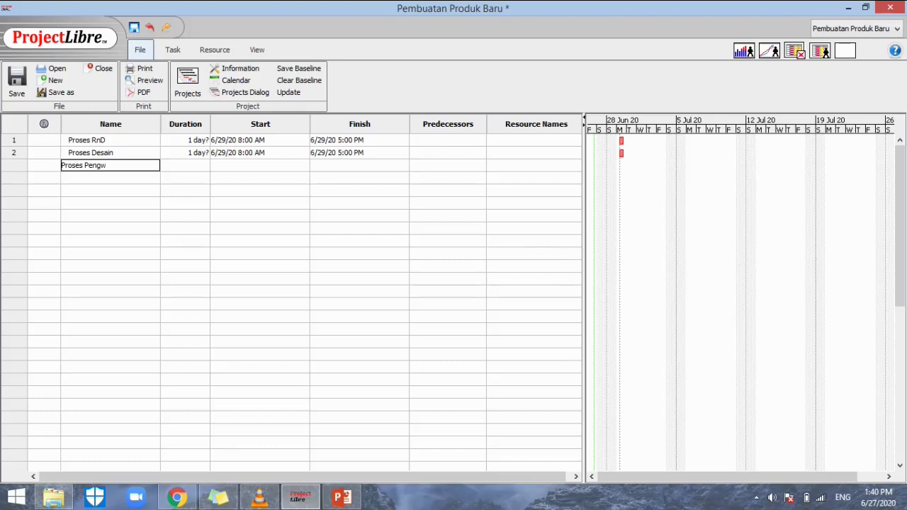
pyautogui.press('BackSpace')
pyautogui.write('embangan Produk')
pyautogui.press('Return')
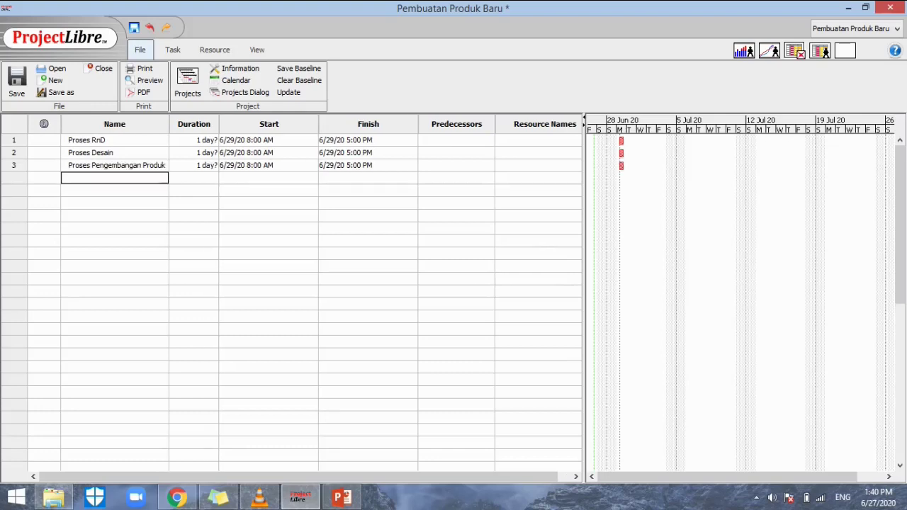
pyautogui.write('Proses Produksi')
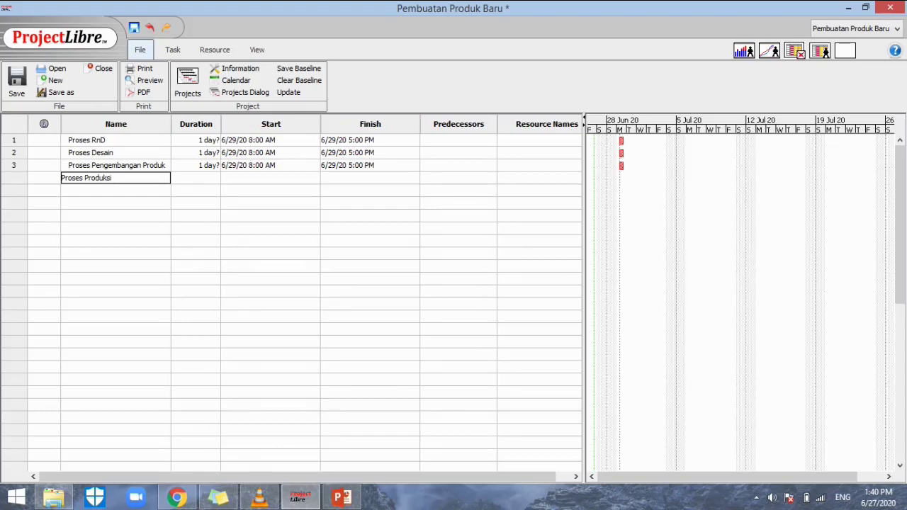
pyautogui.press('Return')
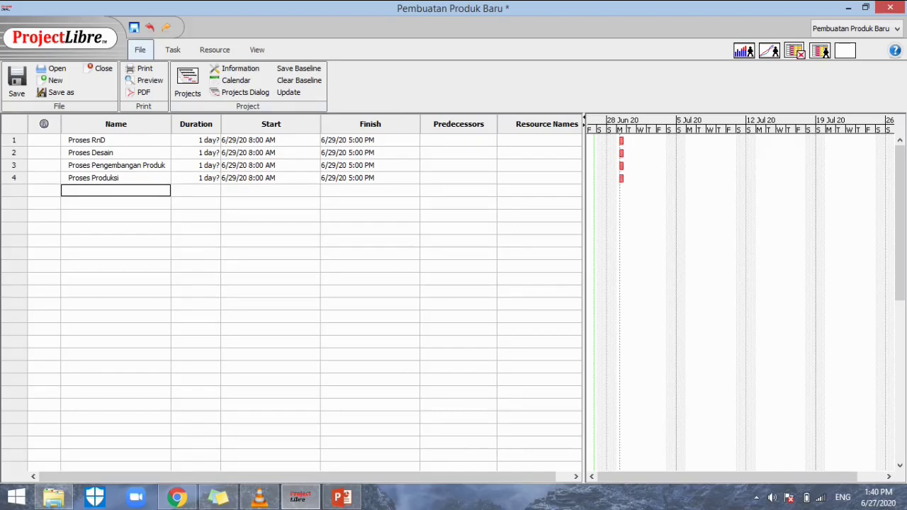
# Insert two rows above Proses Desain and name the new tasks Brainstorming and Pemilihan produk.
pyautogui.click(106, 153)
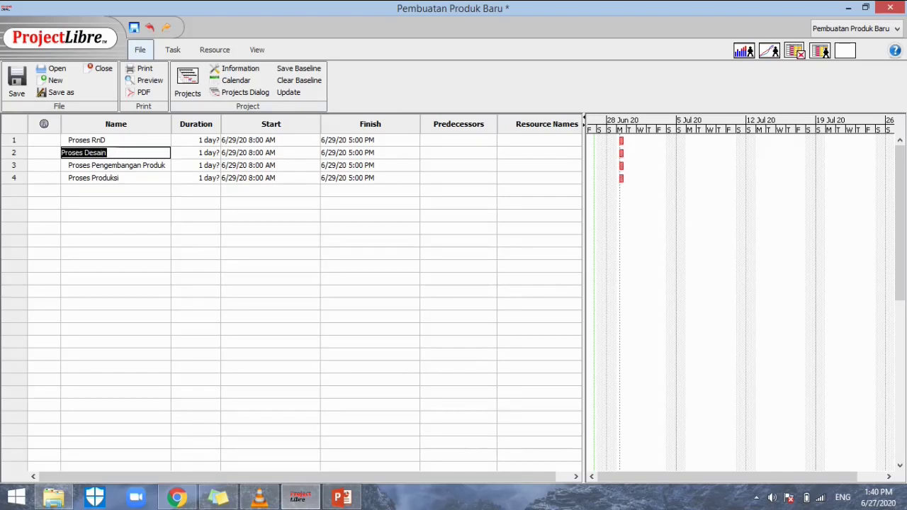
pyautogui.click(110, 153)
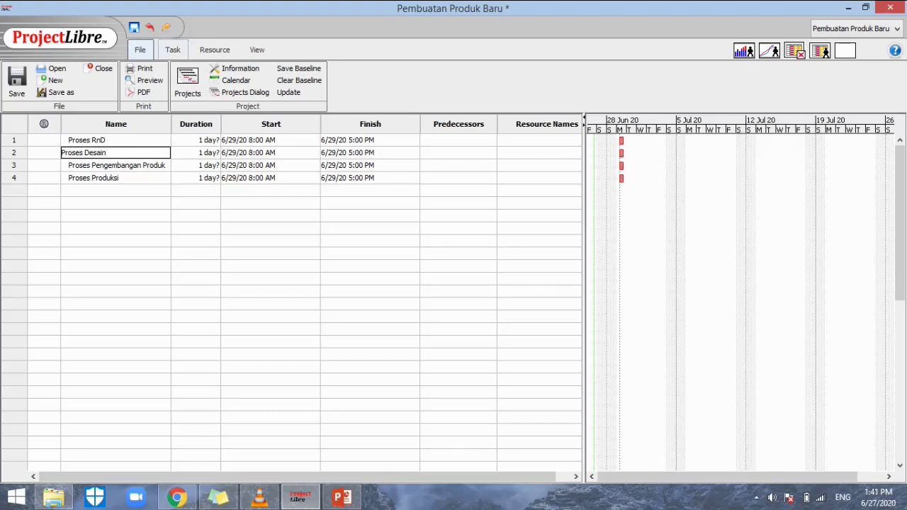
pyautogui.click(172, 49)
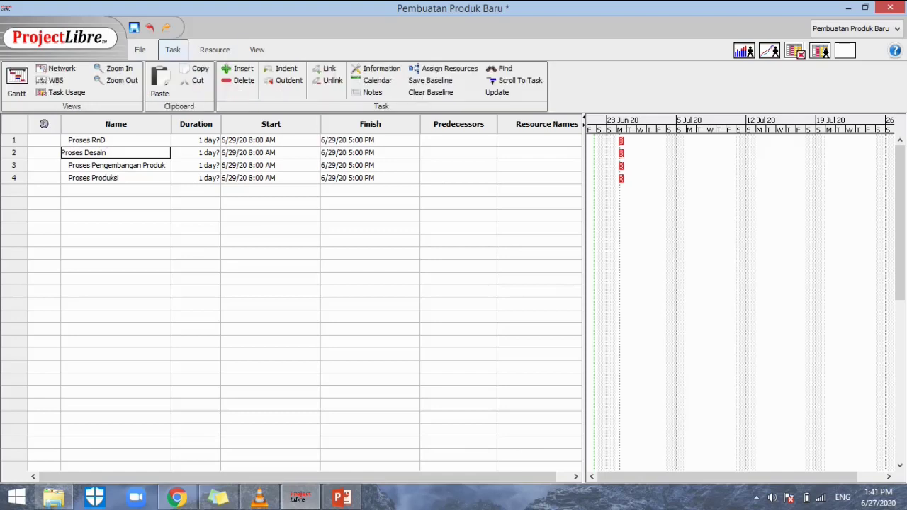
pyautogui.click(239, 68)
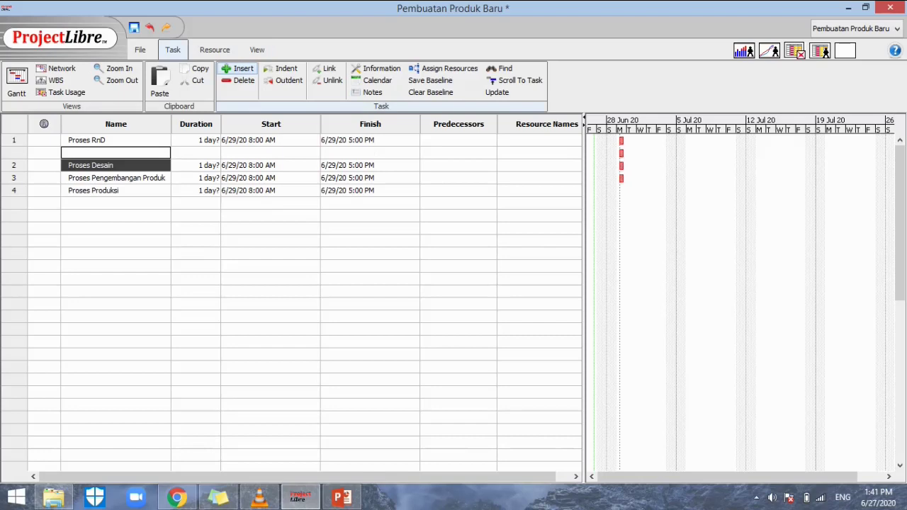
pyautogui.click(239, 68)
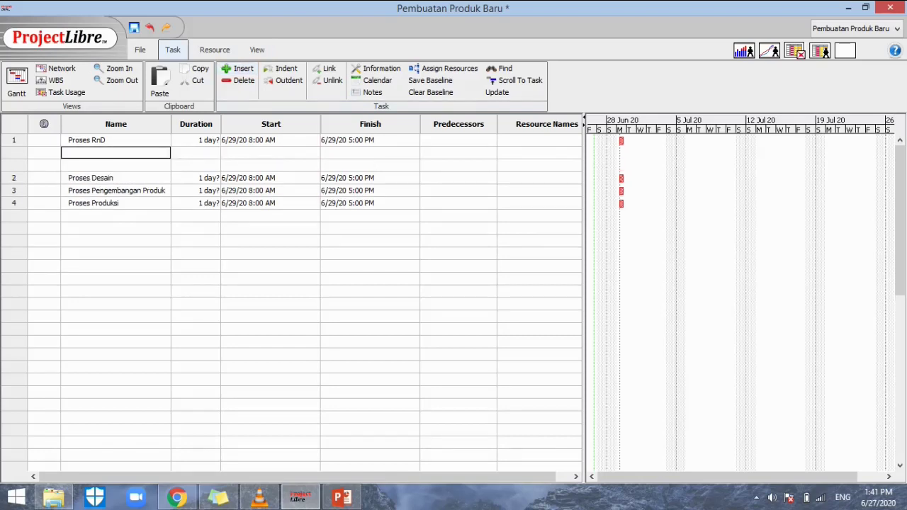
pyautogui.write('Brainstorming')
pyautogui.press('Return')
pyautogui.write('P')
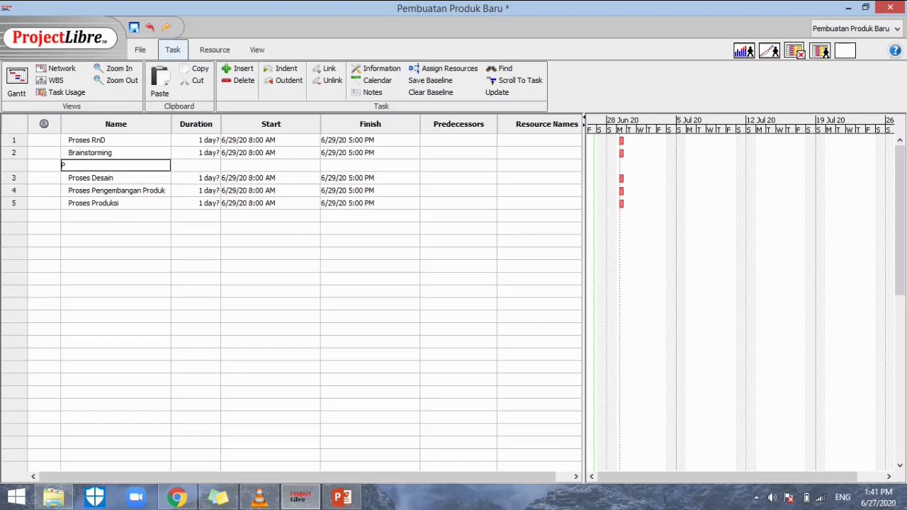
pyautogui.write('emilihan produk')
pyautogui.press('Return')
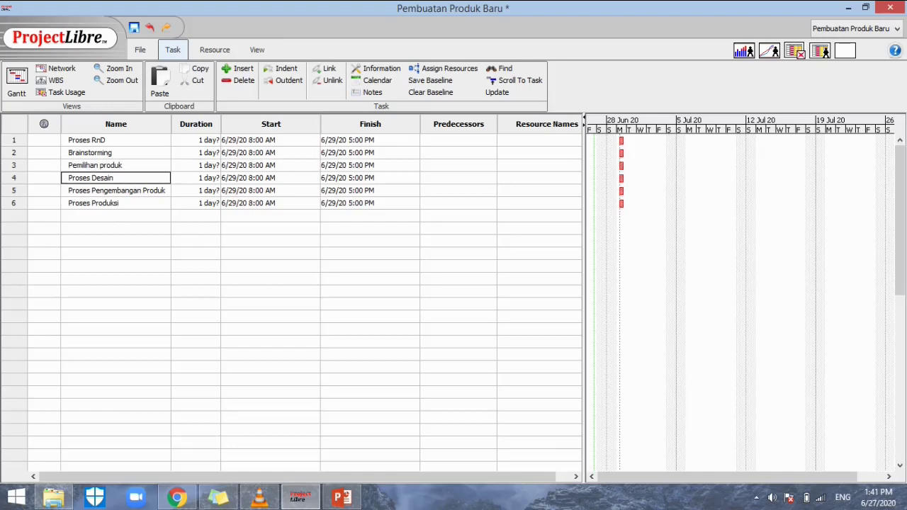
# Indent Brainstorming and Pemilihan produk as subtasks of Proses RnD, and test collapsing and expanding that group.
pyautogui.click(115, 165)
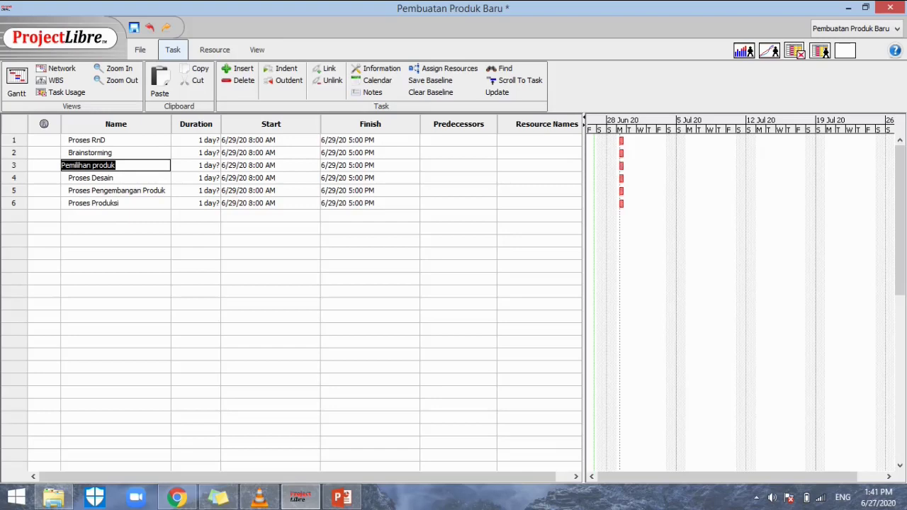
pyautogui.hotkey('shift', 'Up')
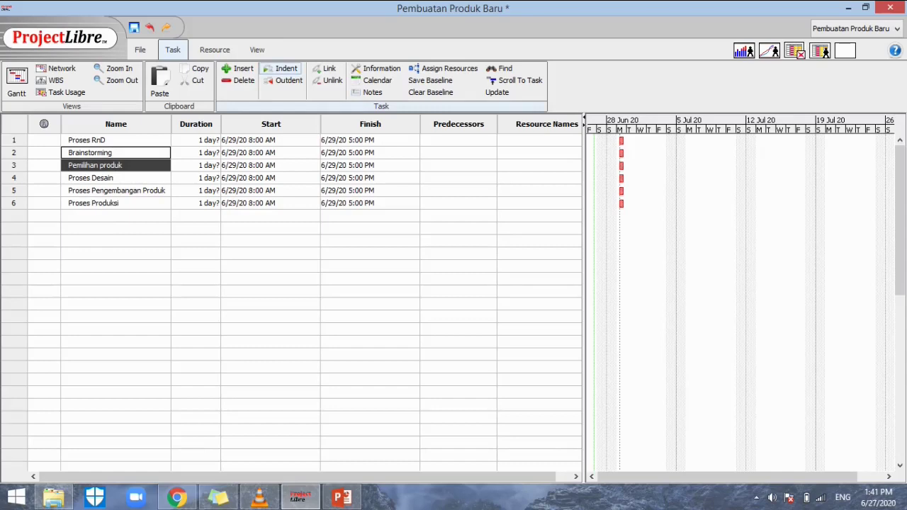
pyautogui.click(281, 68)
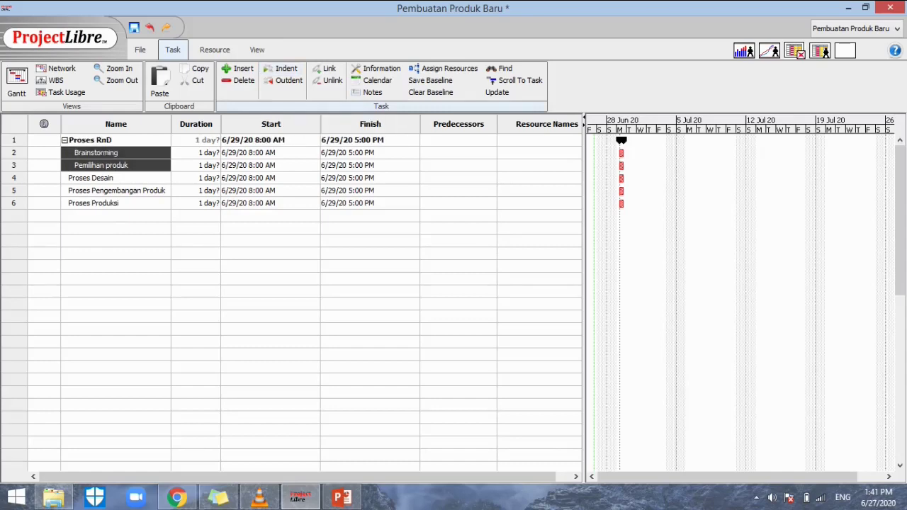
pyautogui.click(115, 153)
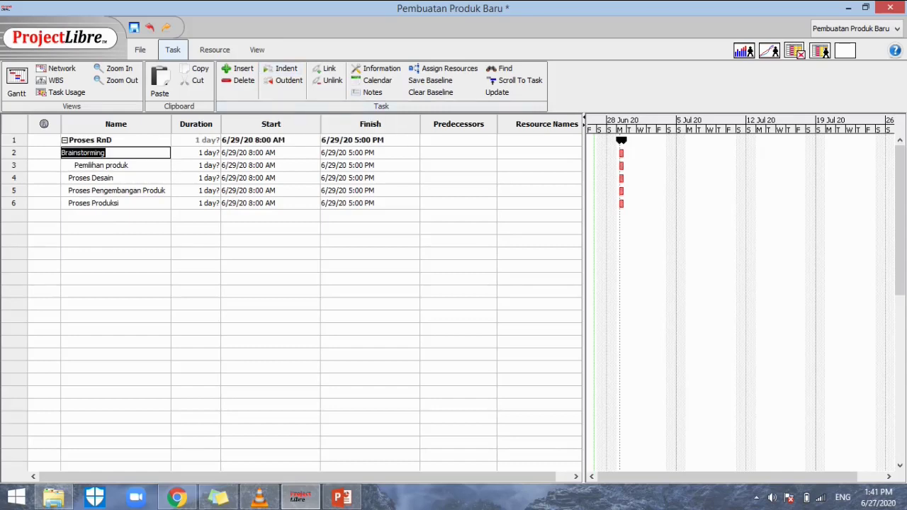
pyautogui.click(115, 166)
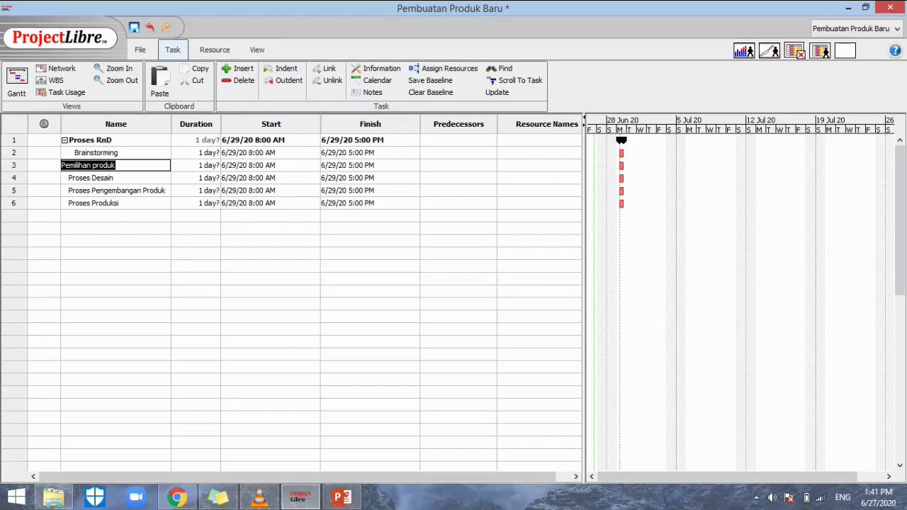
pyautogui.click(65, 140)
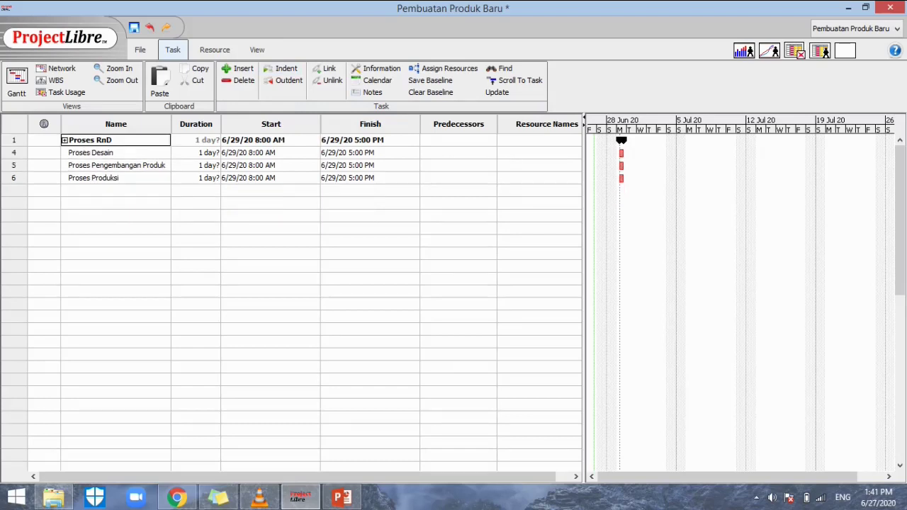
pyautogui.click(65, 141)
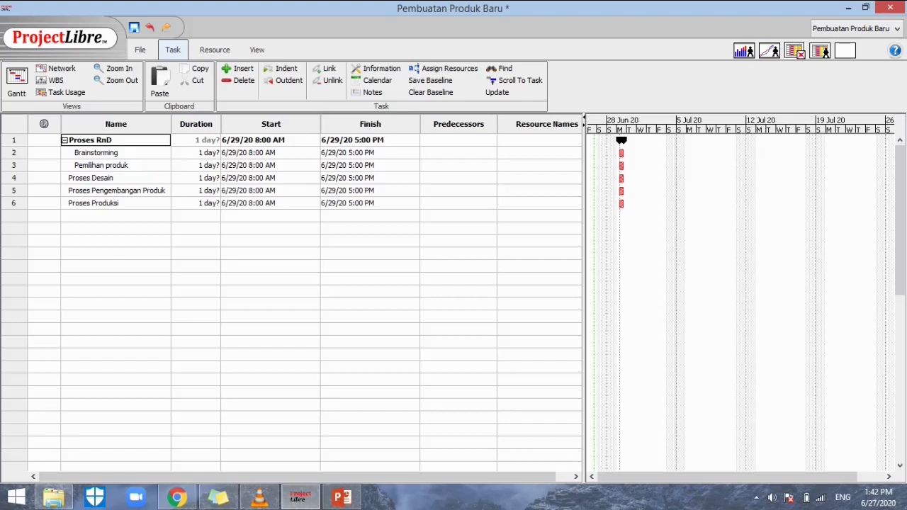
# Insert three rows above Proses Pengembangan Produk and name the first two Desain produk dan packaging and Desain strategi pemasaran.
pyautogui.click(116, 190)
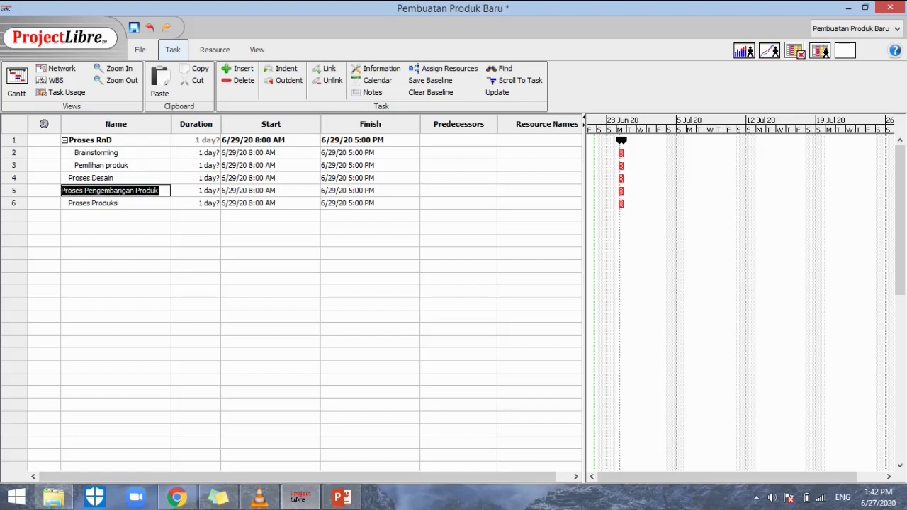
pyautogui.click(238, 68)
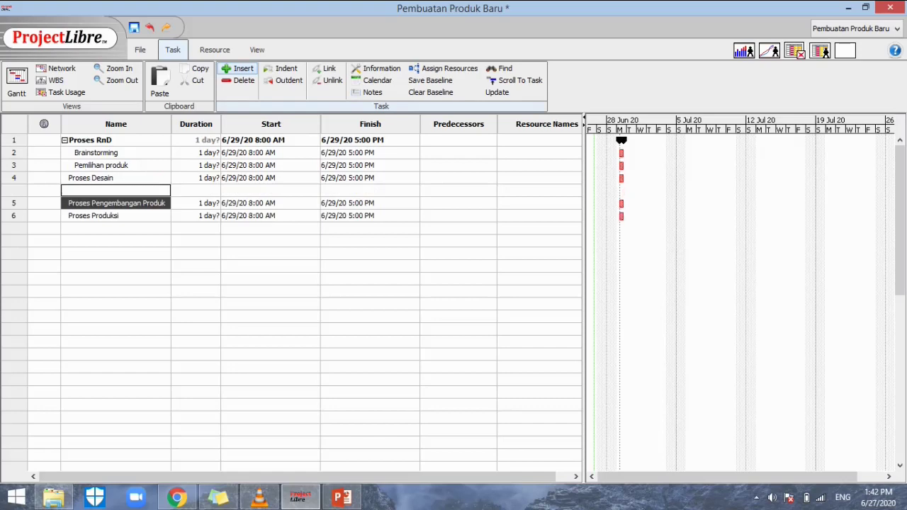
pyautogui.click(238, 69)
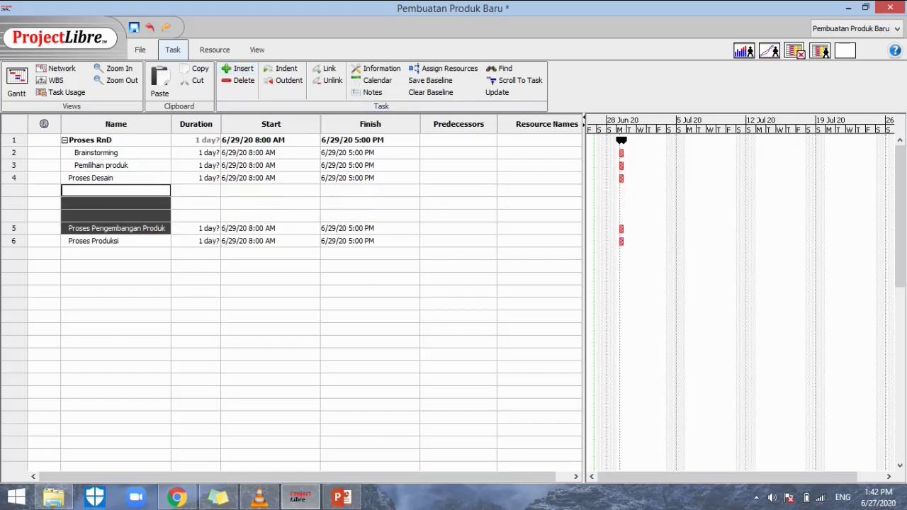
pyautogui.write('Des')
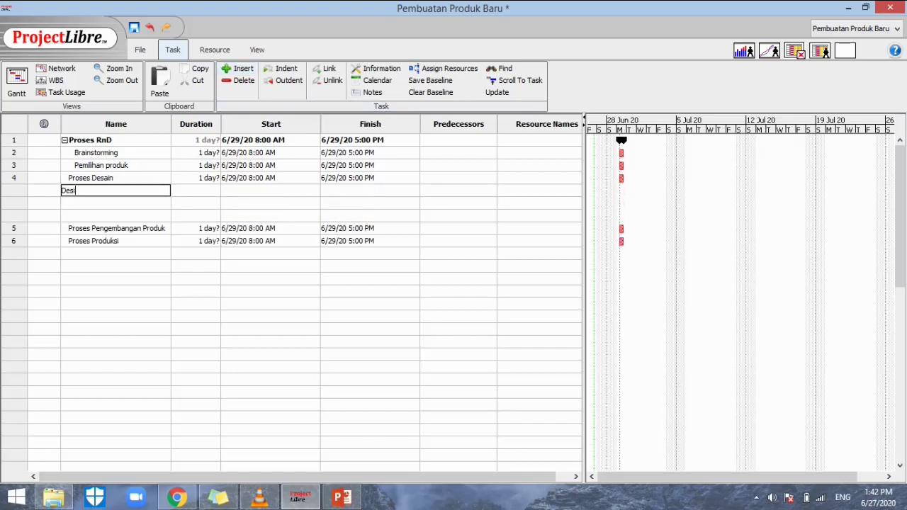
pyautogui.write('ain produk dan packaging')
pyautogui.press('Return')
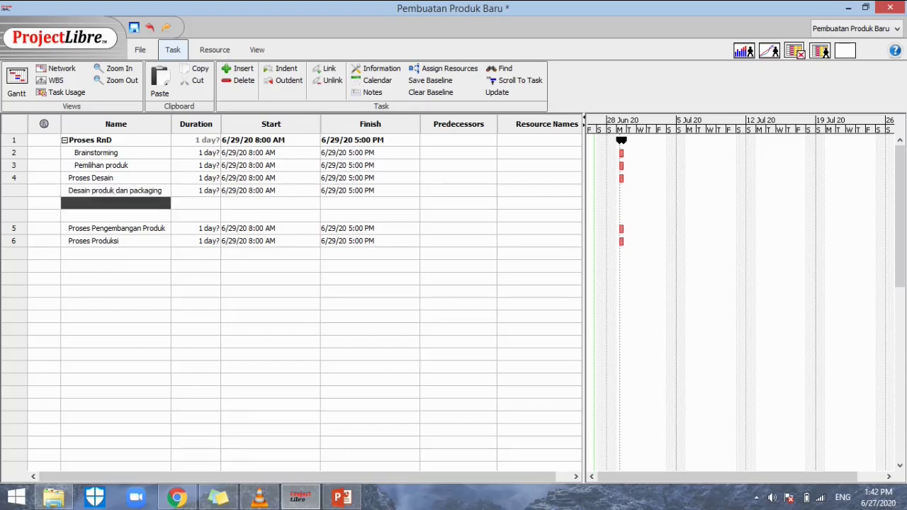
pyautogui.write('D')
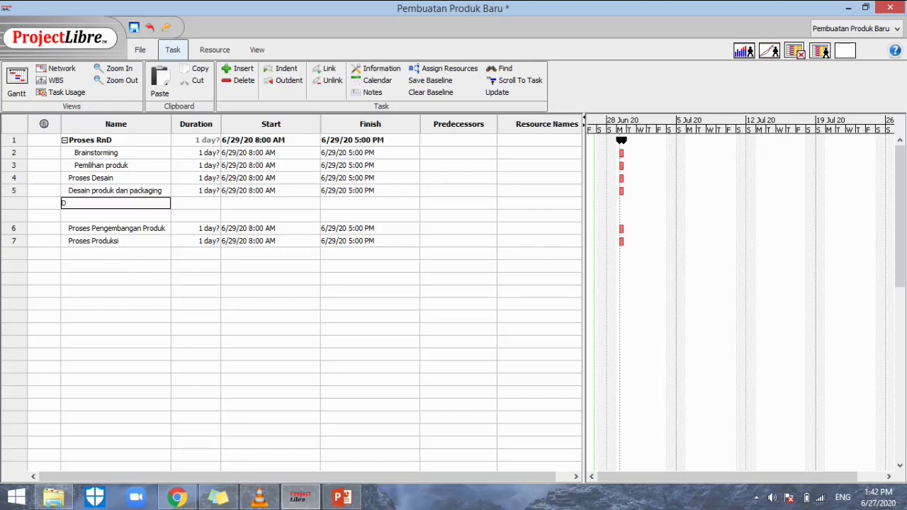
pyautogui.write('esain strategi pemasaran')
pyautogui.press('Return')
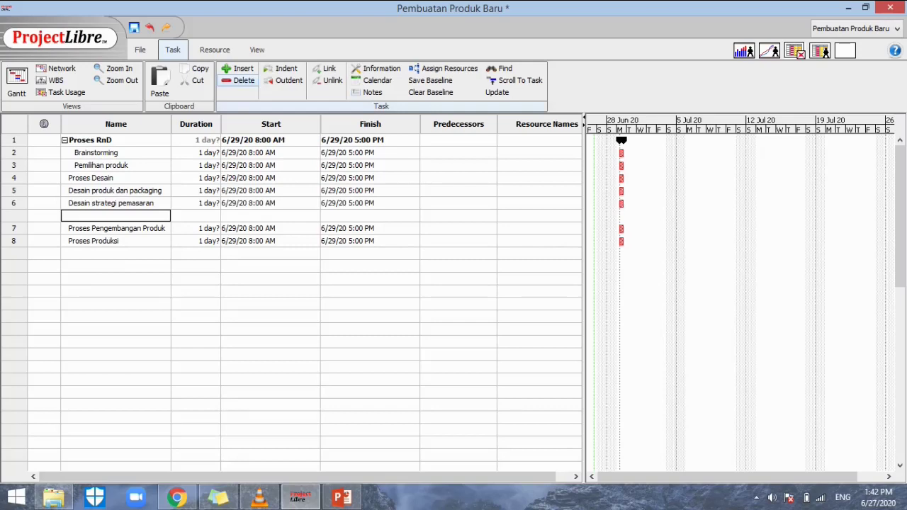
# Delete the leftover blank row and indent Desain produk dan packaging and Desain strategi pemasaran as subtasks of Proses Desain.
pyautogui.click(239, 80)
pyautogui.moveTo(116, 203); pyautogui.dragTo(116, 191)
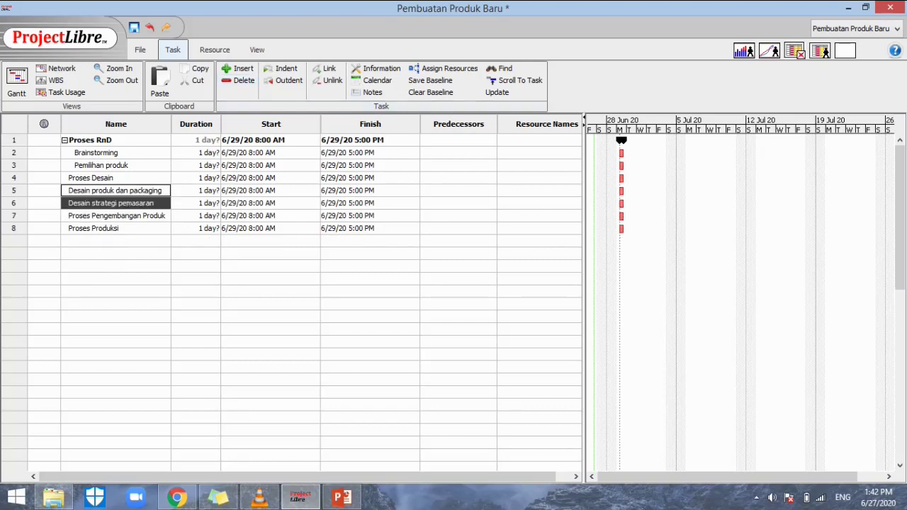
pyautogui.click(281, 69)
pyautogui.click(116, 216)
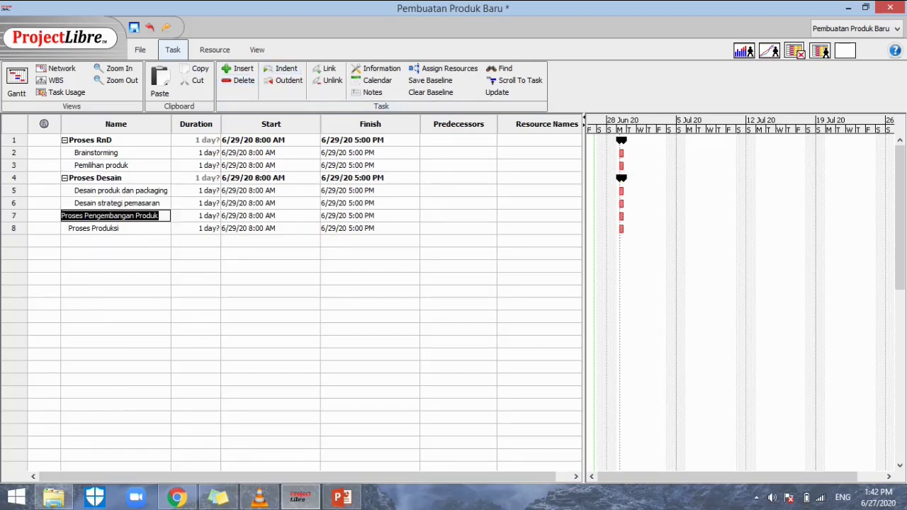
# Insert four rows above Proses Produksi and name the first two Pembuatan prototype and Market testing.
pyautogui.click(116, 228)
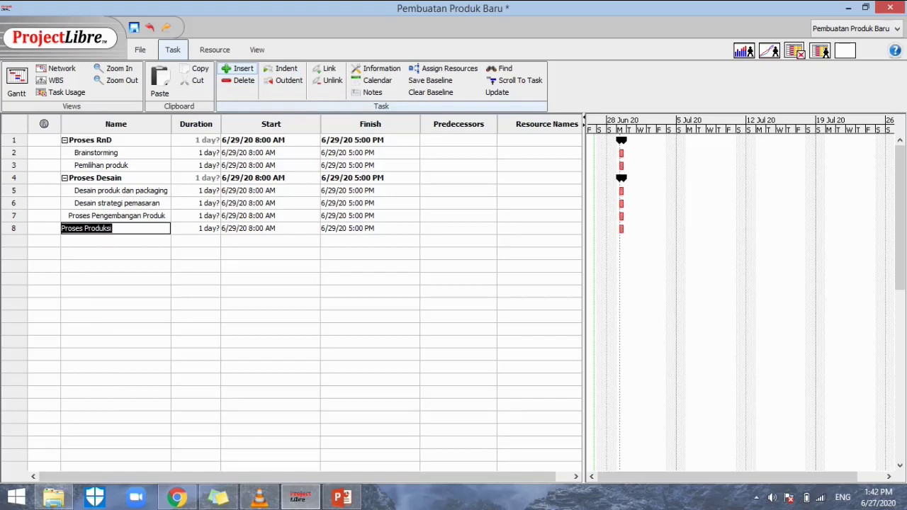
pyautogui.click(238, 69)
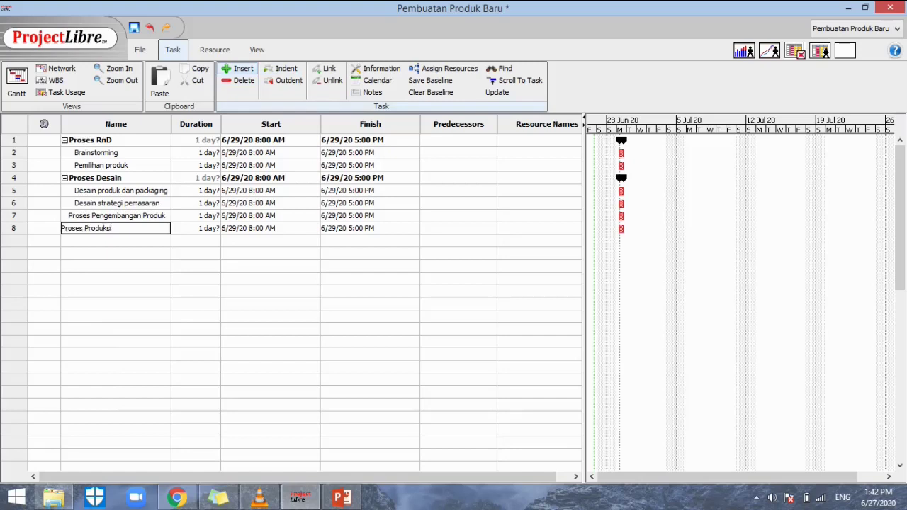
pyautogui.click(238, 68)
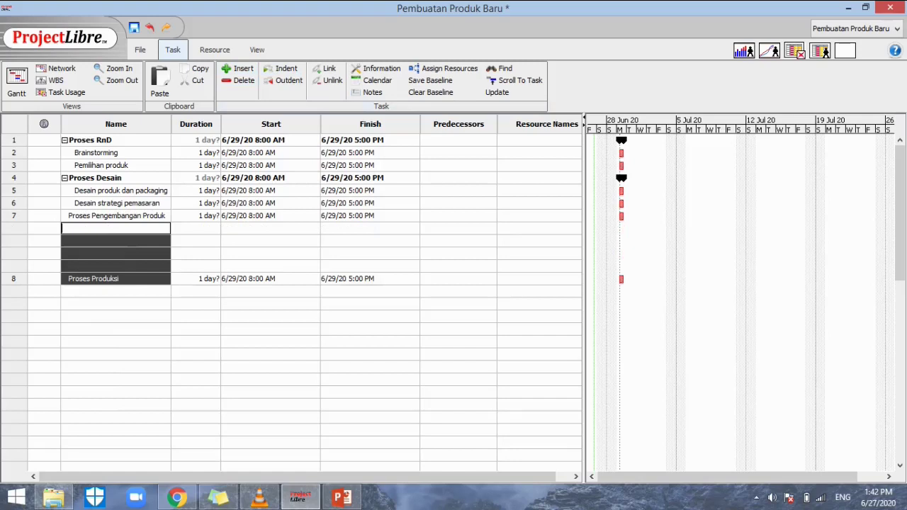
pyautogui.write('Pembuatan')
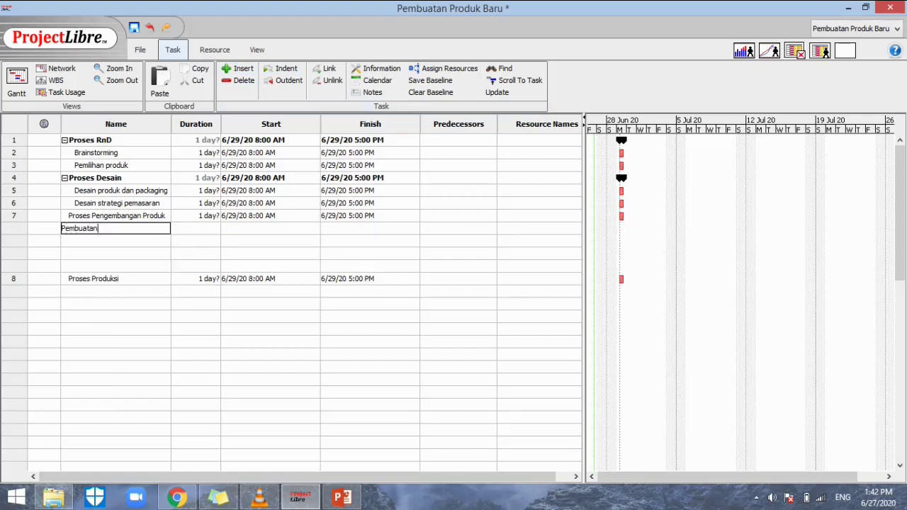
pyautogui.write(' prototype')
pyautogui.press('Return')
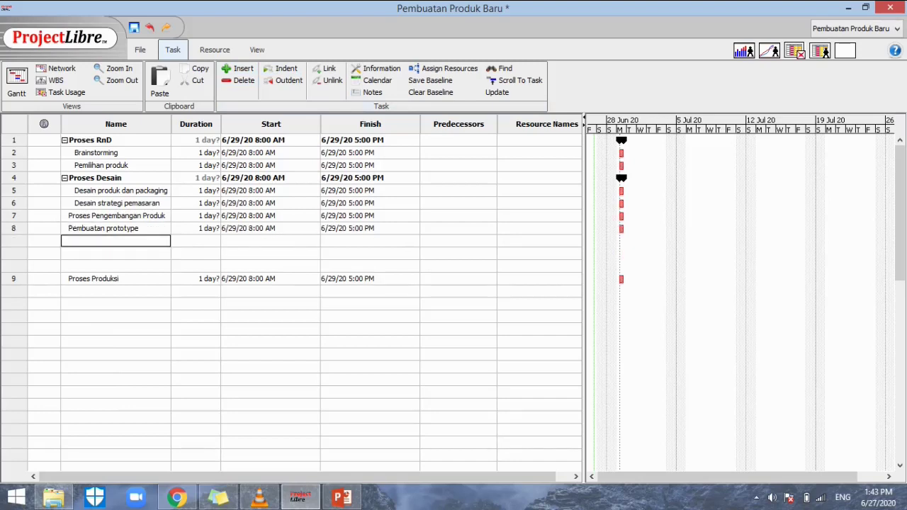
pyautogui.write('Market testing')
pyautogui.press('Return')
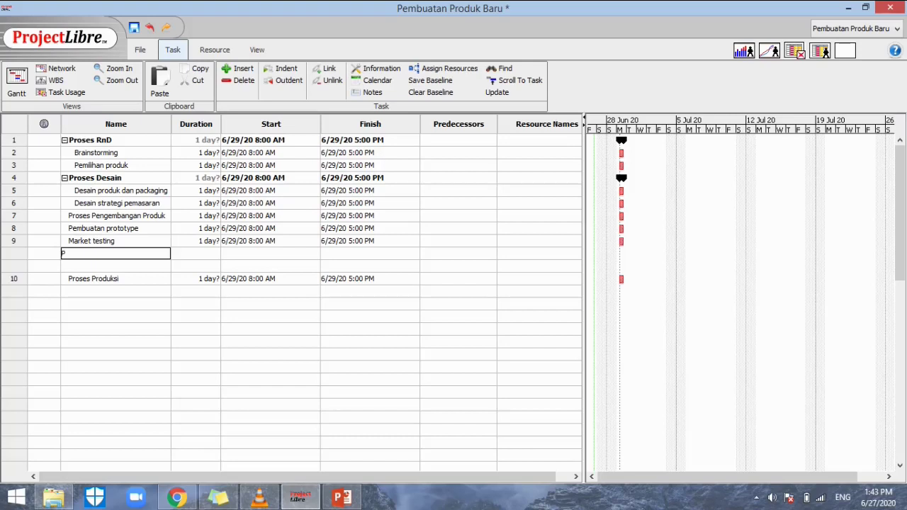
# Name the task below Market testing Perbaikan and delete the blank row above Proses Produksi.
pyautogui.write('Perbaikan produ')
pyautogui.press('BackSpace')
pyautogui.press('BackSpace')
pyautogui.press('BackSpace')
pyautogui.press('BackSpace')
pyautogui.press('BackSpace')
pyautogui.press('BackSpace')
pyautogui.press('BackSpace')
pyautogui.press('Return')
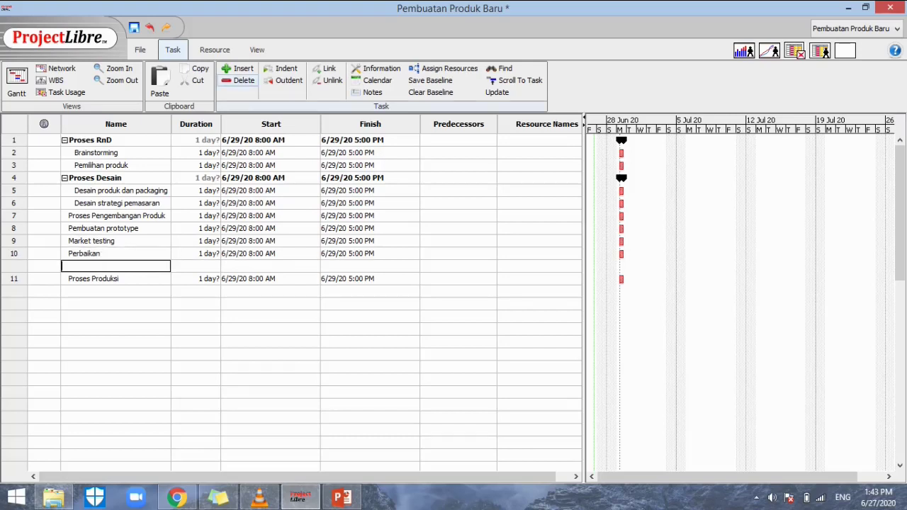
pyautogui.click(241, 80)
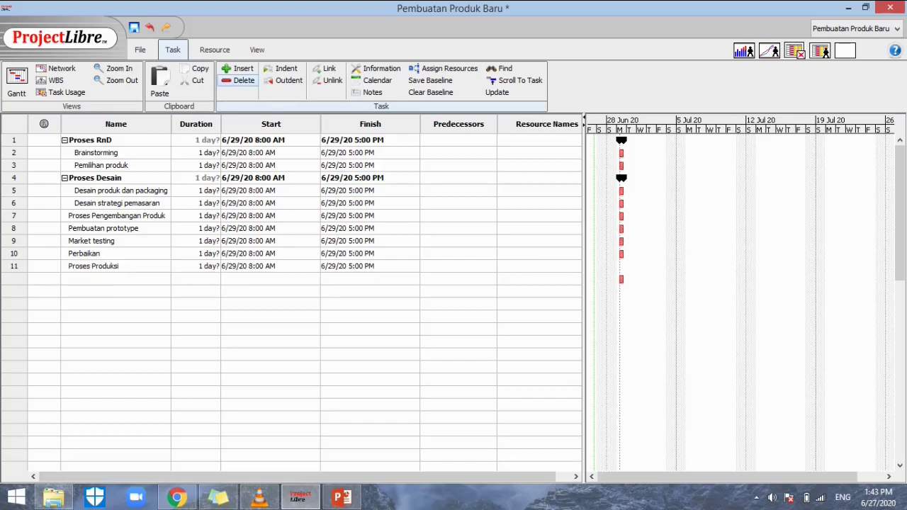
# Indent Pembuatan prototype, Market testing and Perbaikan as subtasks of Proses Pengembangan Produk.
pyautogui.click(115, 254)
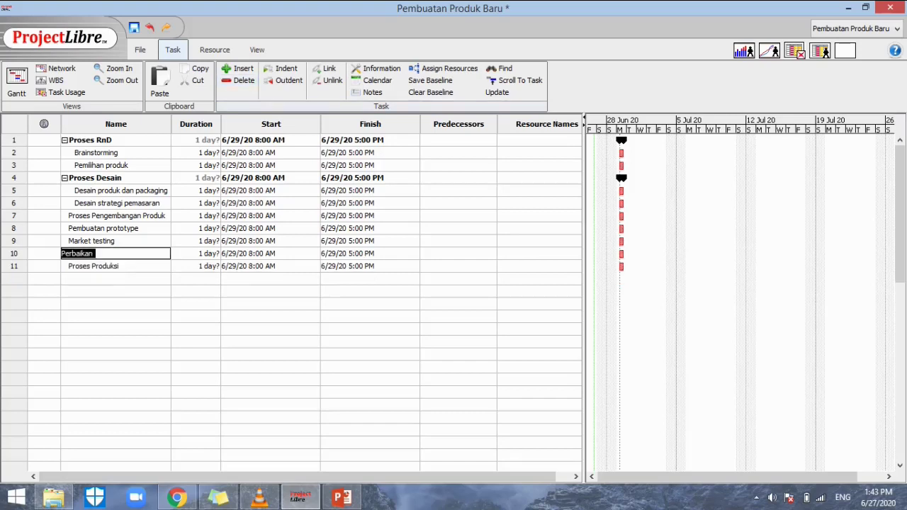
pyautogui.moveTo(115, 254); pyautogui.dragTo(116, 229)
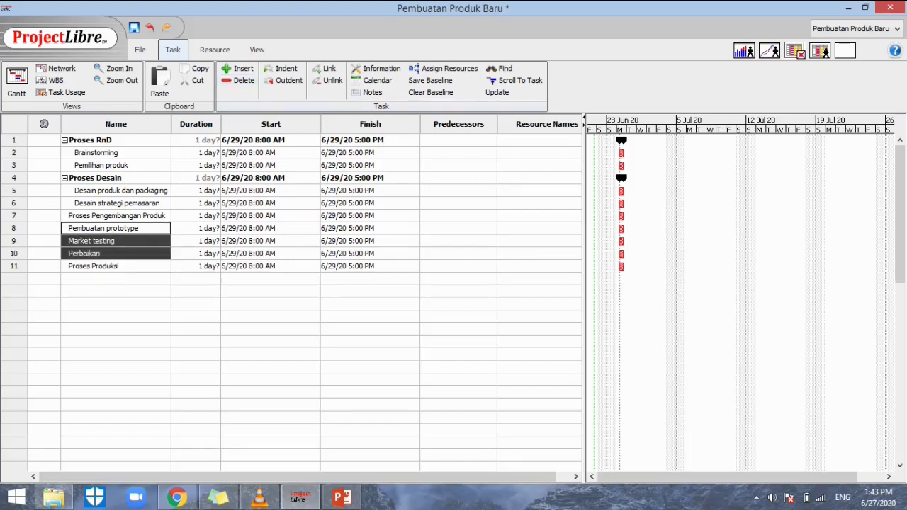
pyautogui.click(282, 68)
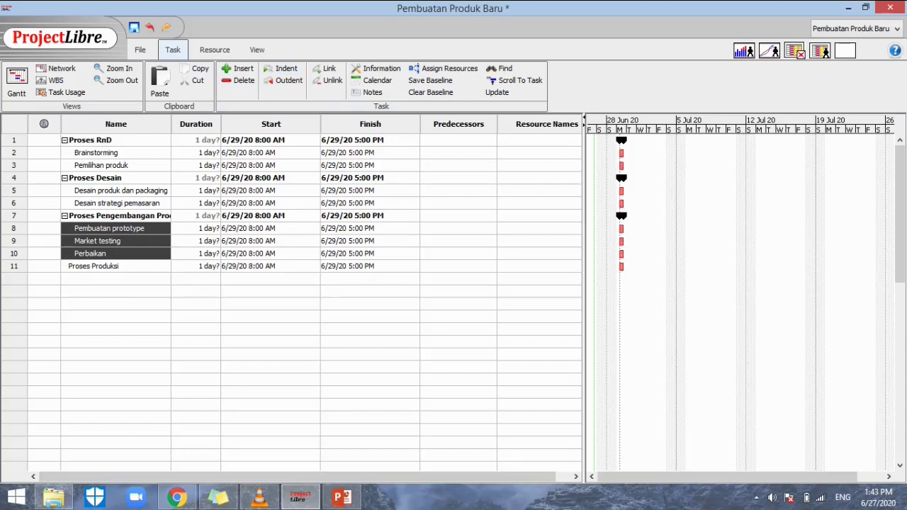
pyautogui.click(116, 279)
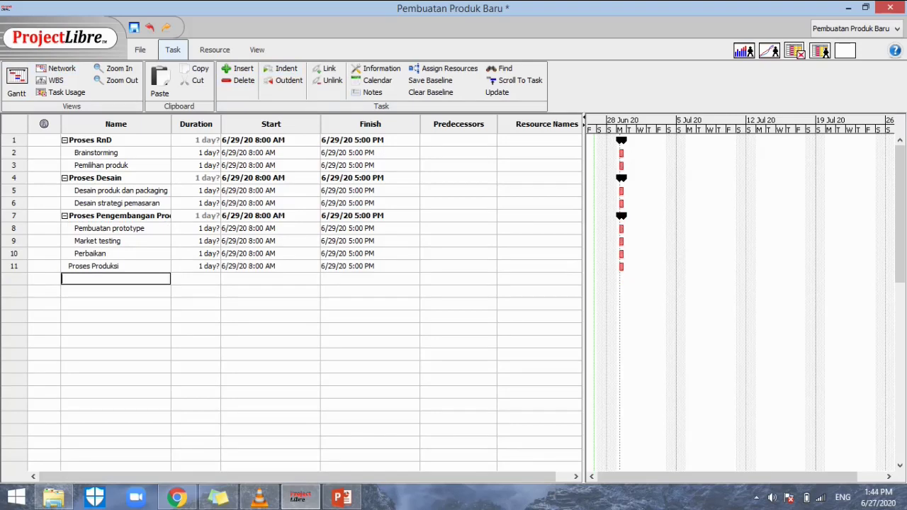
# Set the duration of Brainstorming to 3 days and of Pemilihan produk to 2 days.
pyautogui.click(198, 153)
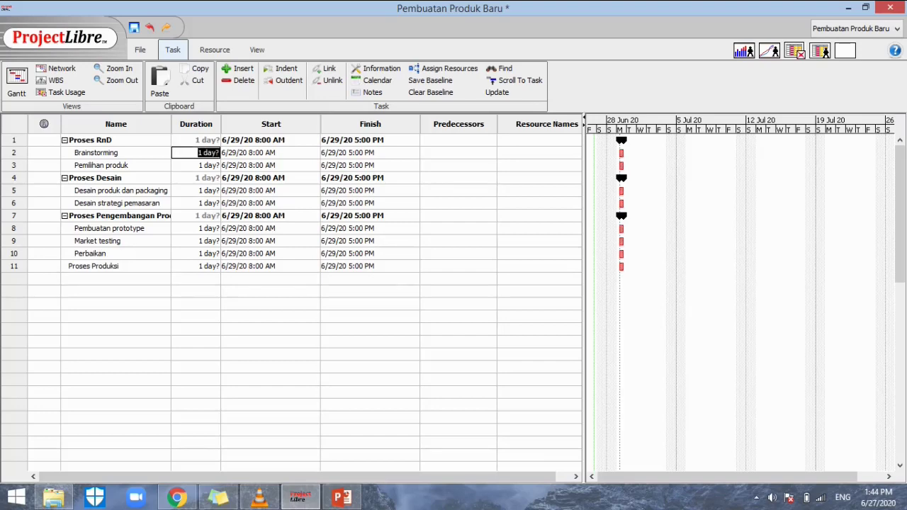
pyautogui.write('3')
pyautogui.press('Return')
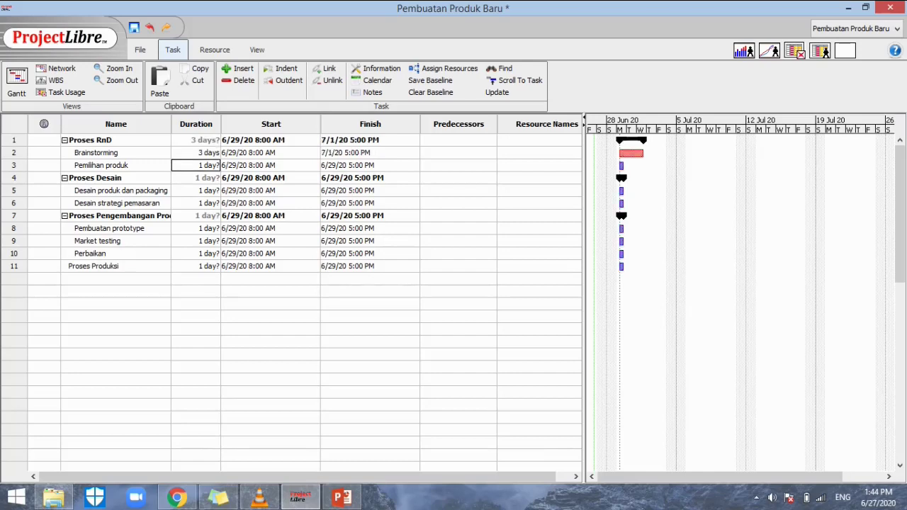
pyautogui.doubleClick(205, 165)
pyautogui.write('2')
pyautogui.press('Return')
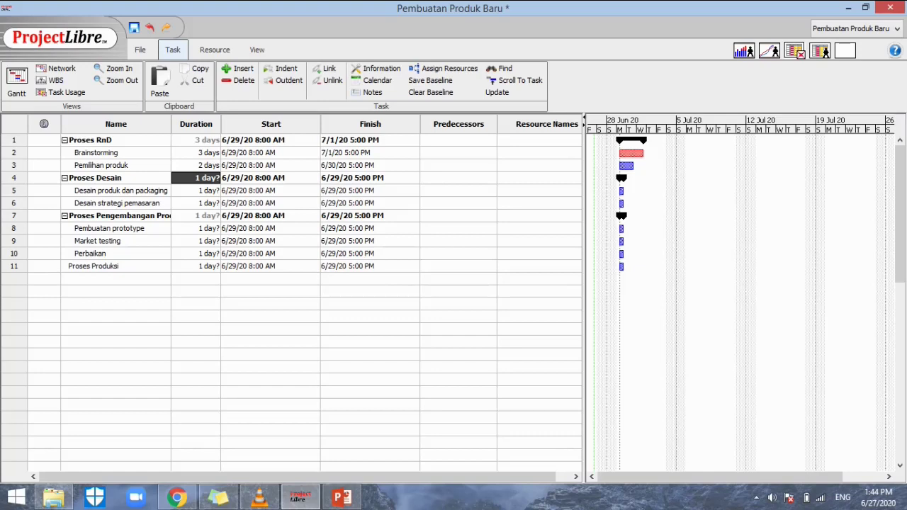
# Set the duration of Desain produk dan packaging to 3 days and of Desain strategi pemasaran to 2 days.
pyautogui.click(196, 191)
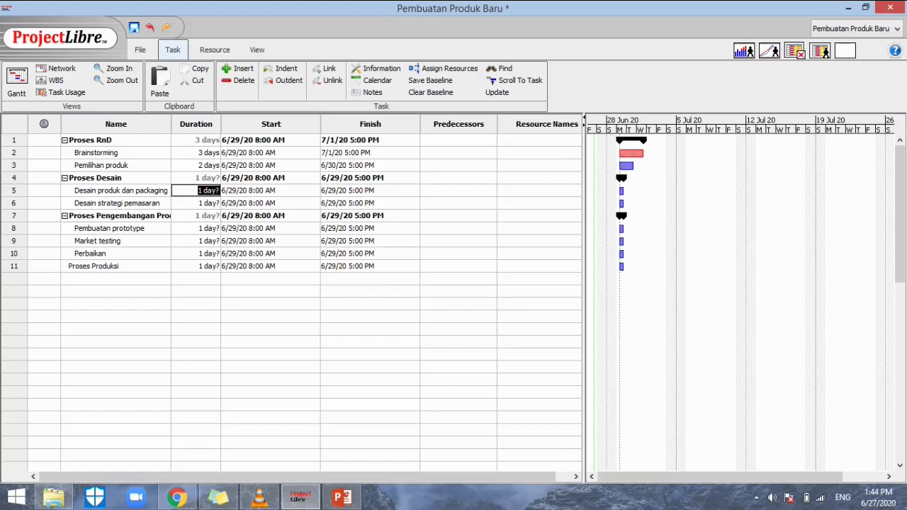
pyautogui.write('3')
pyautogui.press('Return')
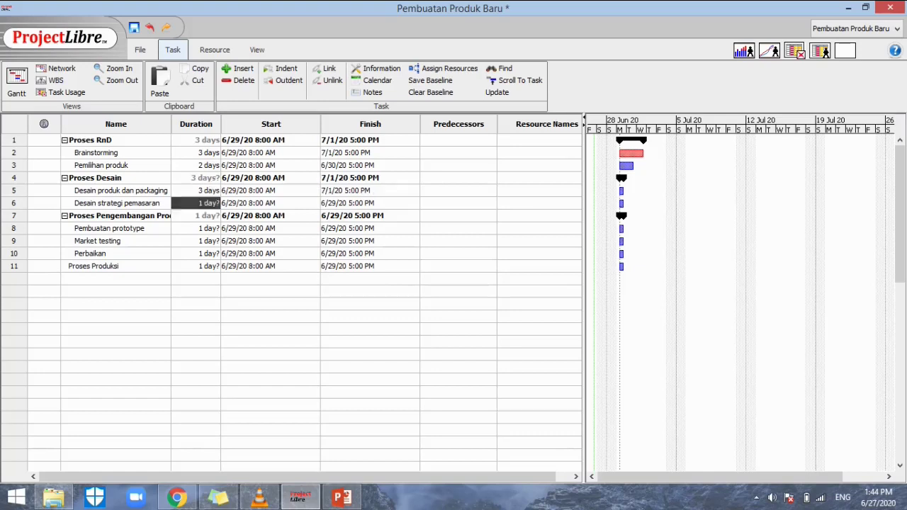
pyautogui.click(196, 203)
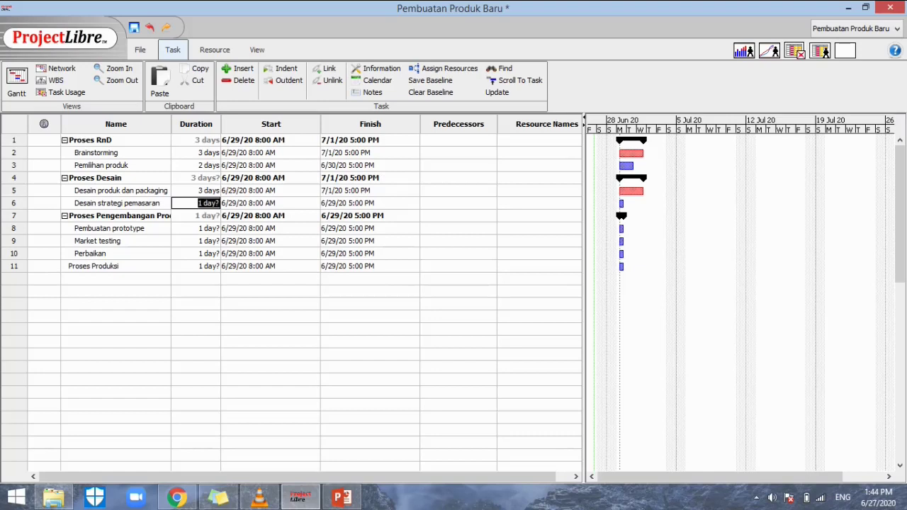
pyautogui.write('2')
pyautogui.press('Return')
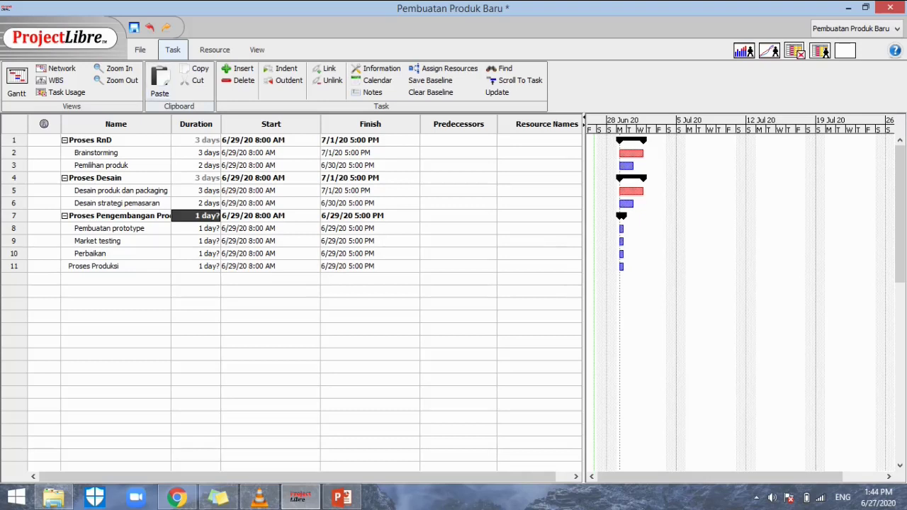
# Set the durations of Pembuatan prototype to 5 days, Market testing to 7, Perbaikan to 3 and Proses Produksi to 2.
pyautogui.doubleClick(208, 228)
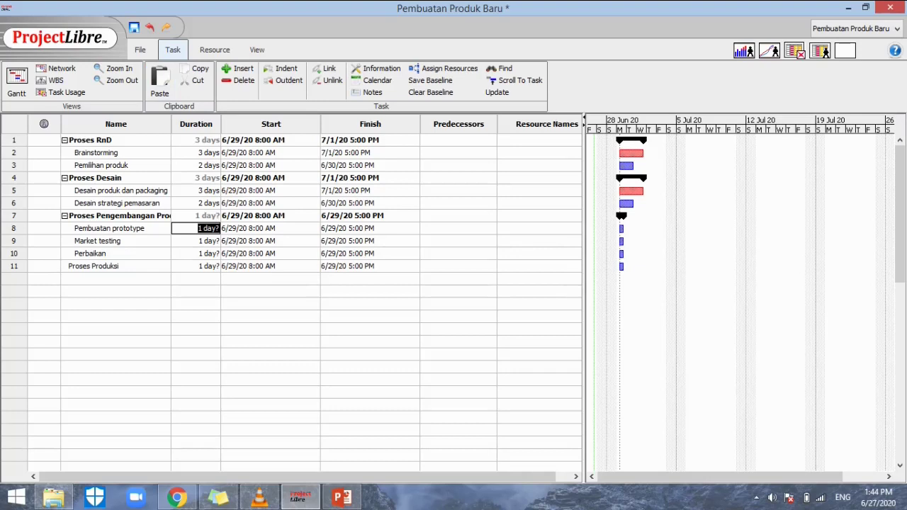
pyautogui.write('5')
pyautogui.press('Return')
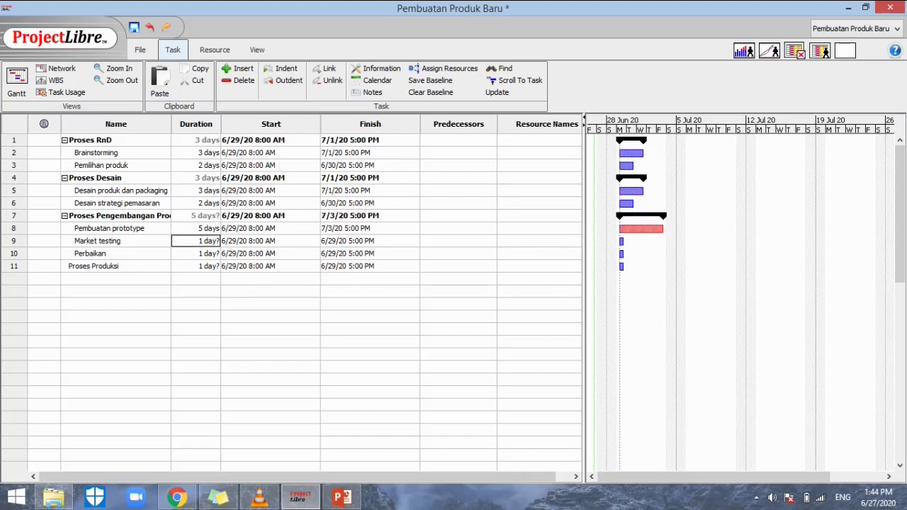
pyautogui.doubleClick(208, 241)
pyautogui.write('7')
pyautogui.press('Return')
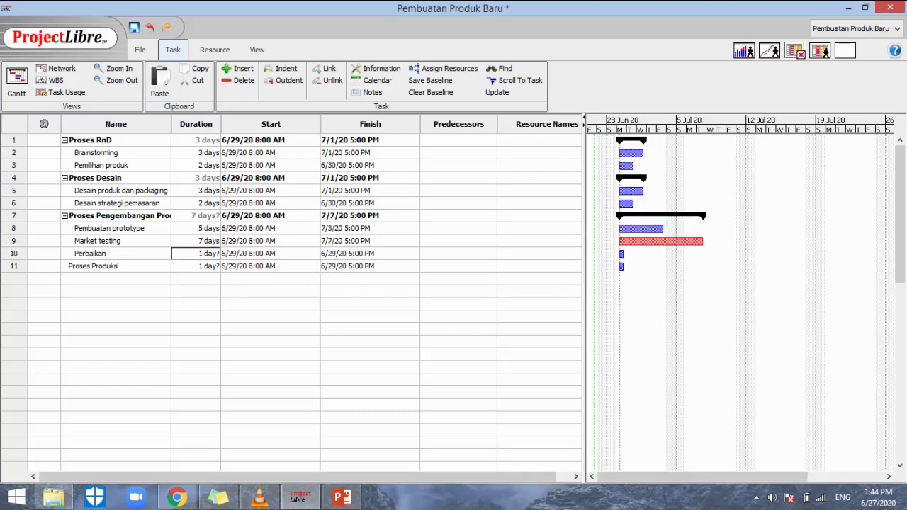
pyautogui.write('3')
pyautogui.press('Return')
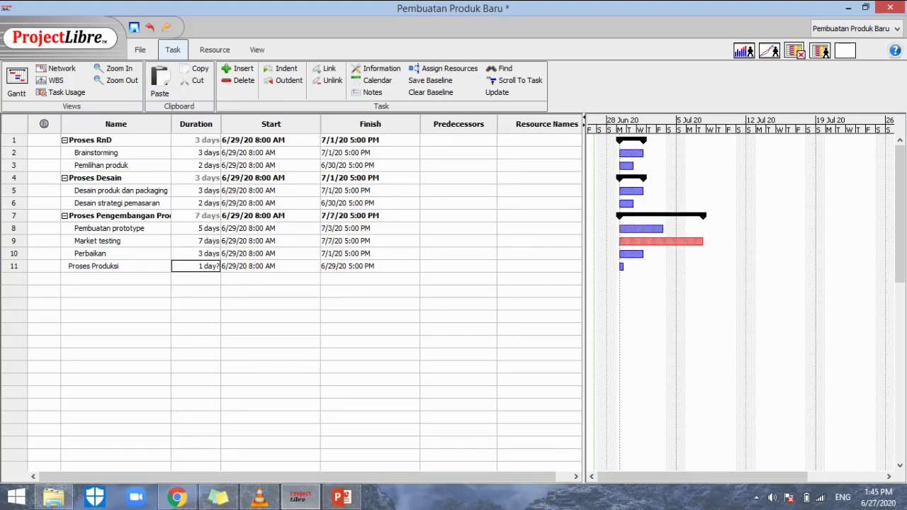
pyautogui.write('2')
pyautogui.press('Return')
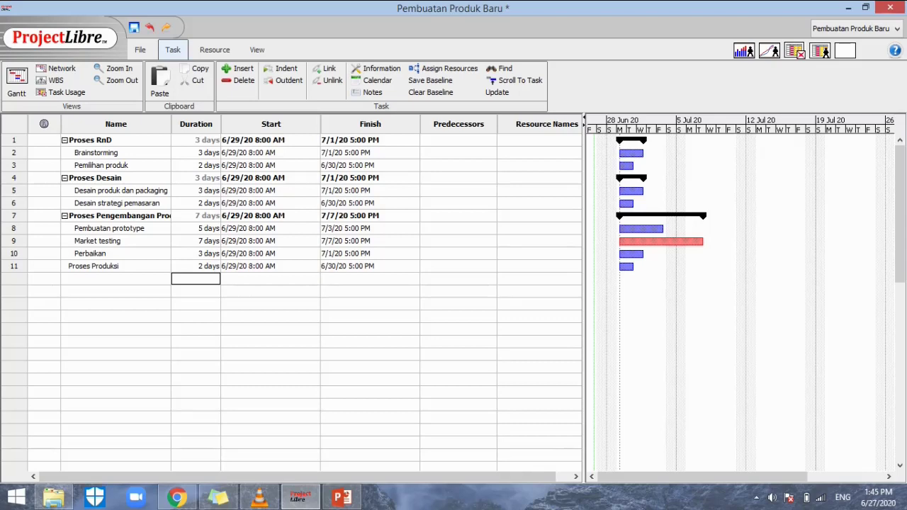
# Make task 2, Brainstorming, the predecessor of Pemilihan produk.
pyautogui.click(459, 166)
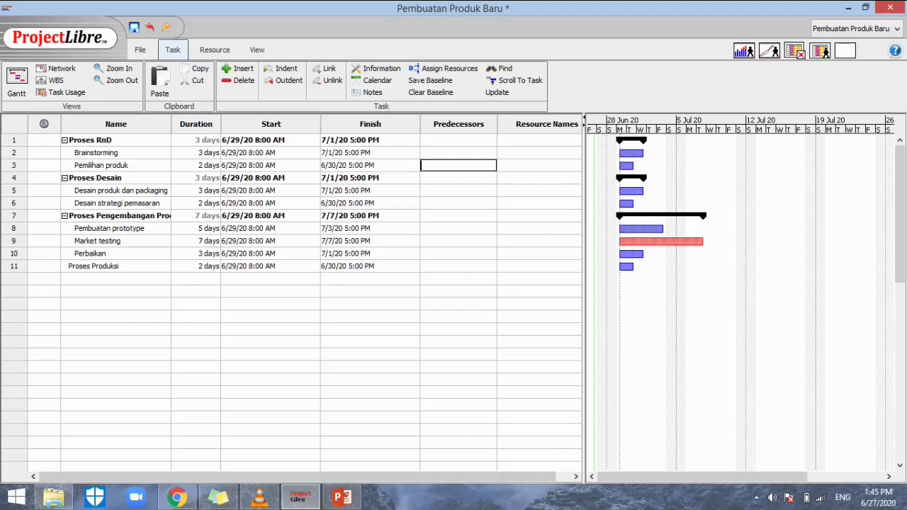
pyautogui.write('2')
pyautogui.press('Return')
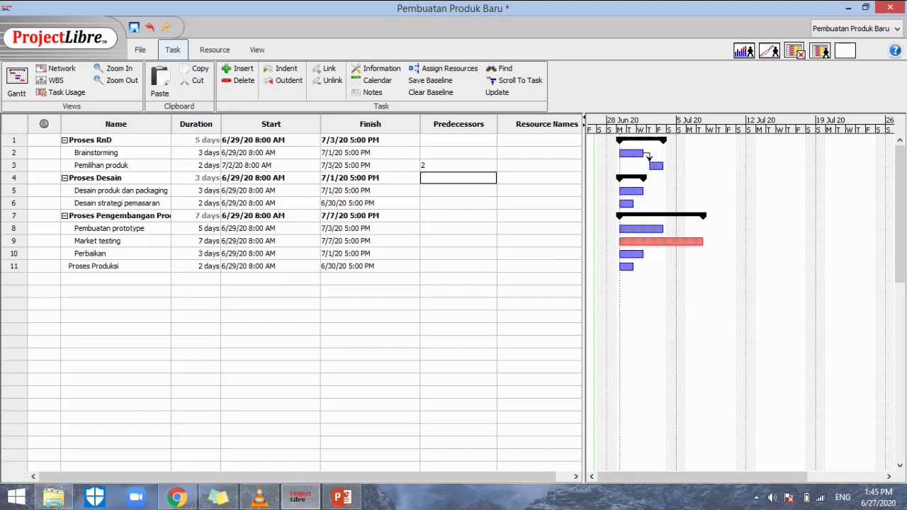
# Remove the predecessor from Pemilihan produk.
pyautogui.click(458, 165)
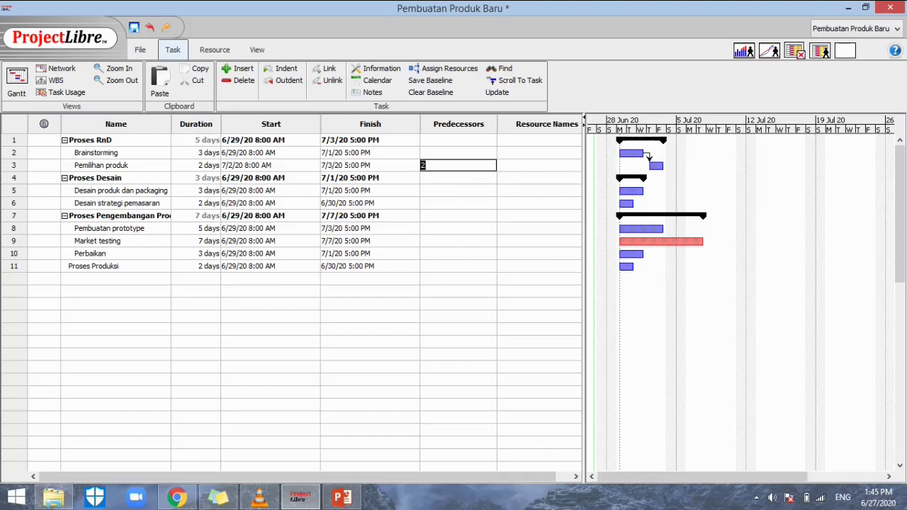
pyautogui.press('BackSpace')
pyautogui.click(270, 165)
pyautogui.click(458, 165)
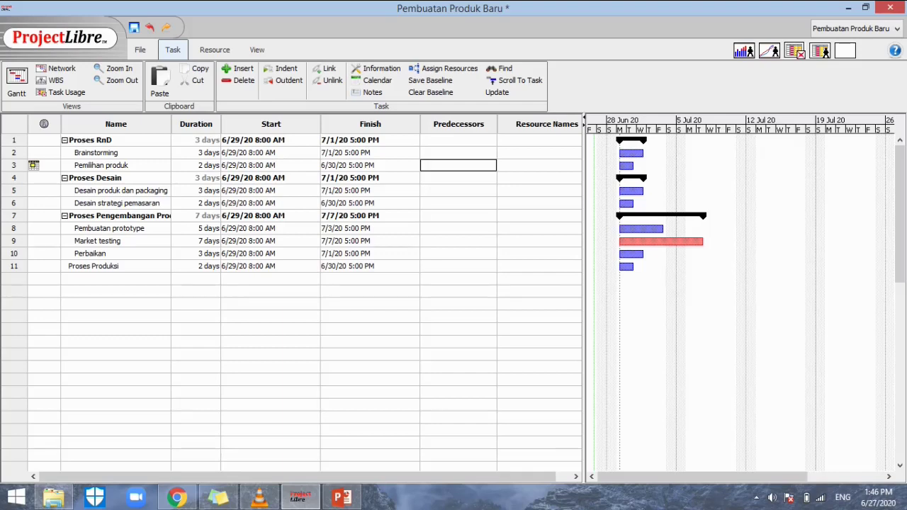
# Set the start date of Pemilihan produk to 7/1/20 so that it overlaps the end of Brainstorming.
pyautogui.click(271, 165)
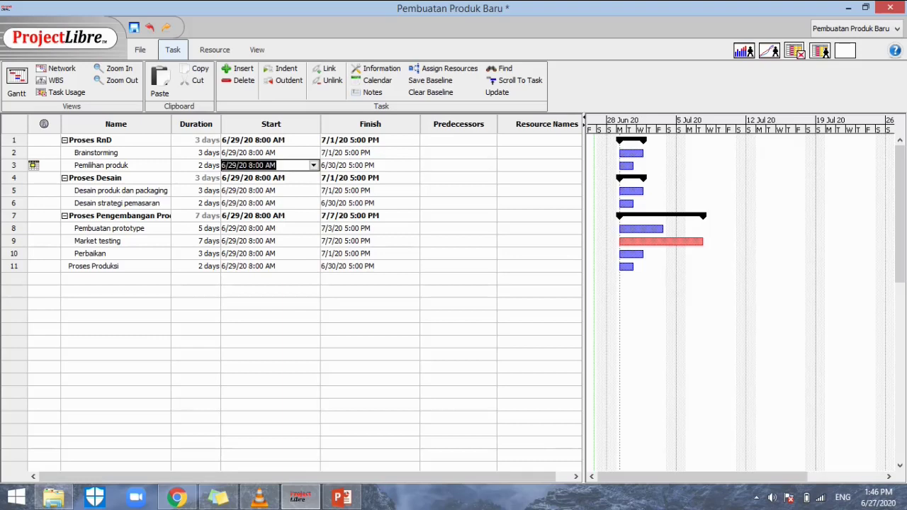
pyautogui.press('Home')
pyautogui.press('Delete')
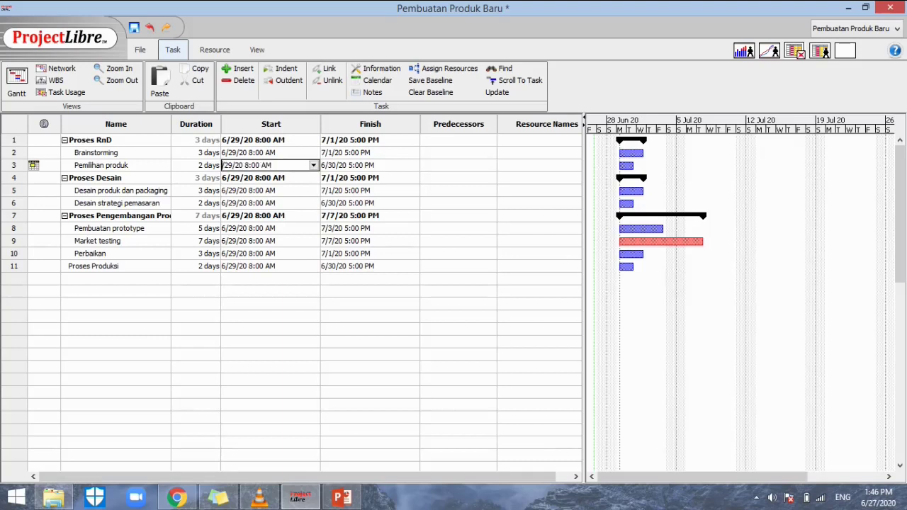
pyautogui.write('7')
pyautogui.press('BackSpace')
pyautogui.write('1')
pyautogui.press('Left')
pyautogui.press('BackSpace')
pyautogui.press('Return')
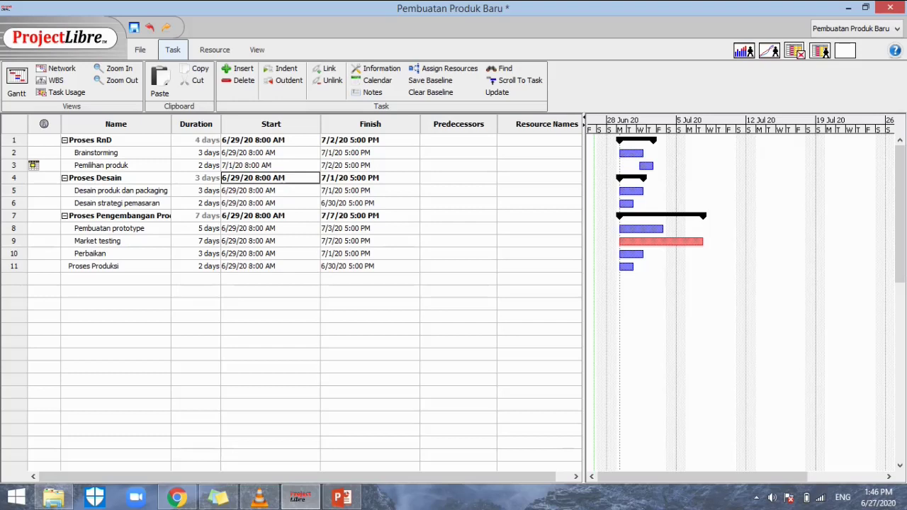
# Make task 3, Pemilihan produk, the predecessor of Desain produk dan packaging.
pyautogui.click(459, 191)
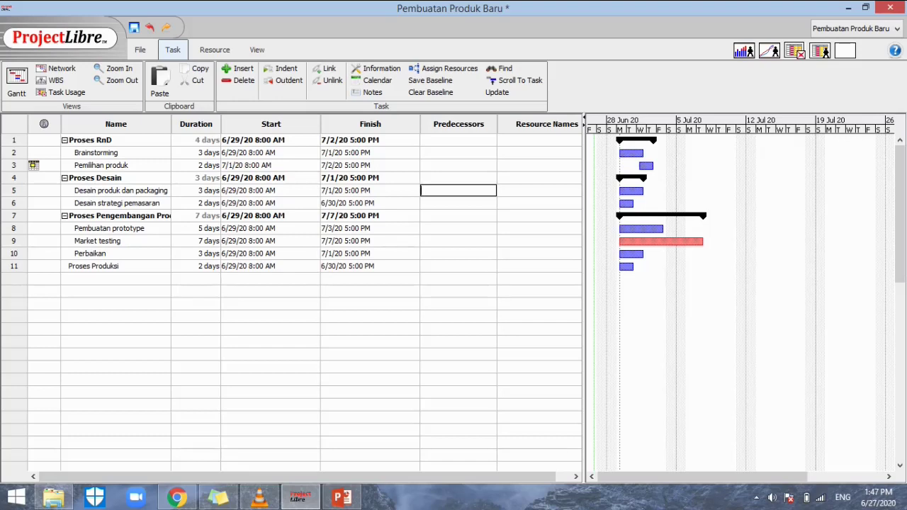
pyautogui.write('3')
pyautogui.press('Return')
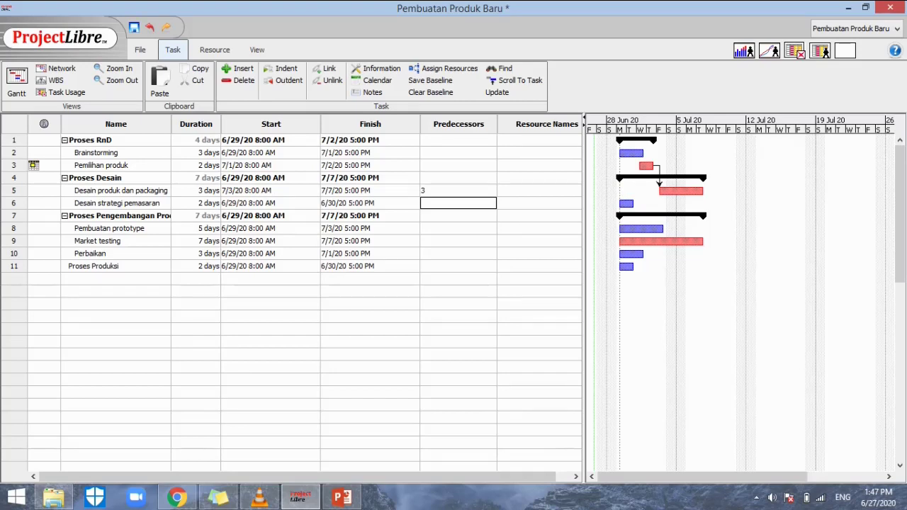
# Make task 3, Pemilihan produk, the predecessor of the Proses Desain summary task.
pyautogui.click(459, 178)
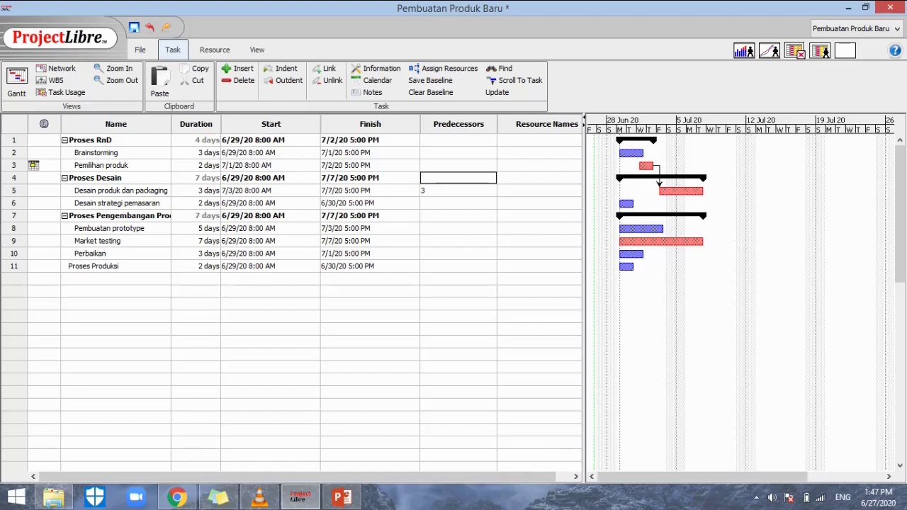
pyautogui.write('3')
pyautogui.press('Return')
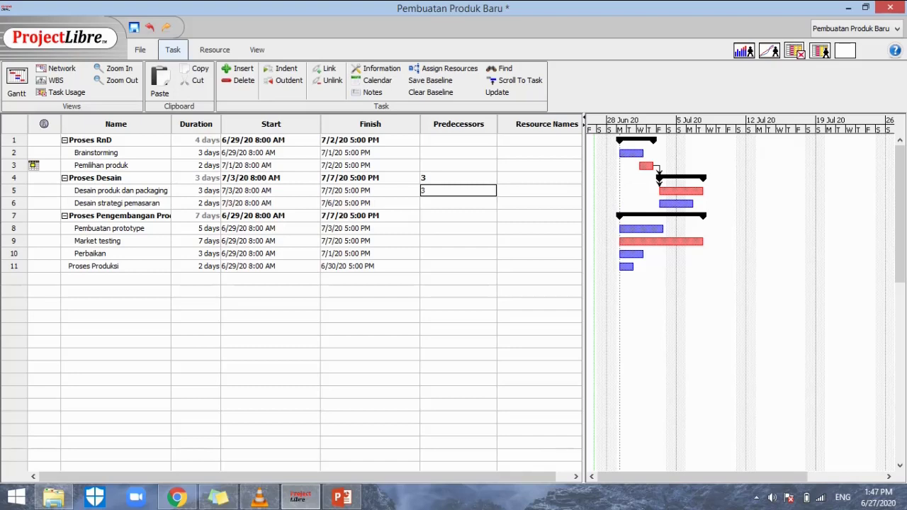
pyautogui.press('Return')
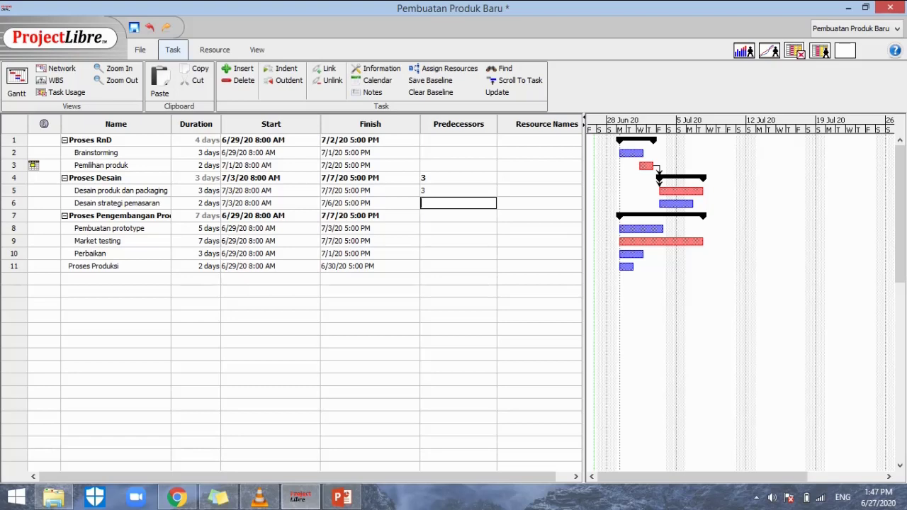
# Widen the Name column to fit the task names and make task 5 the predecessor of Proses Pengembangan Produk.
pyautogui.moveTo(171, 124); pyautogui.dragTo(188, 124)
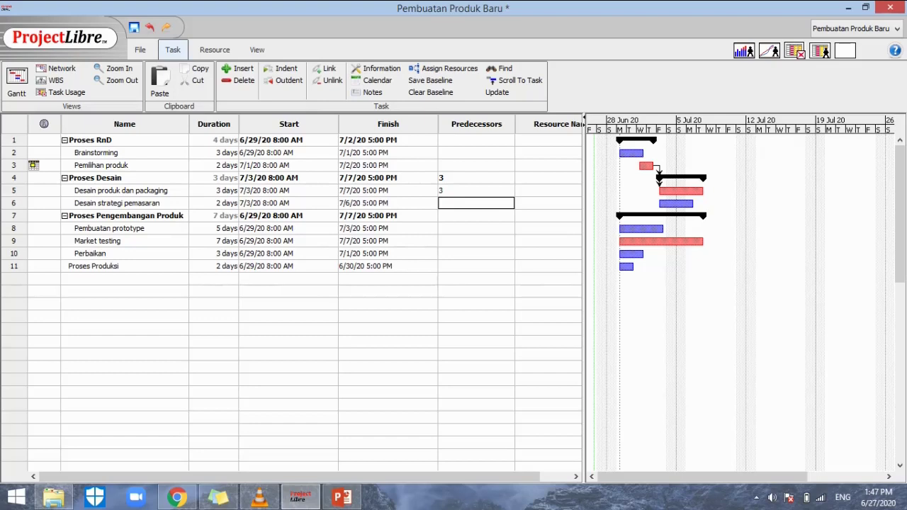
pyautogui.click(477, 216)
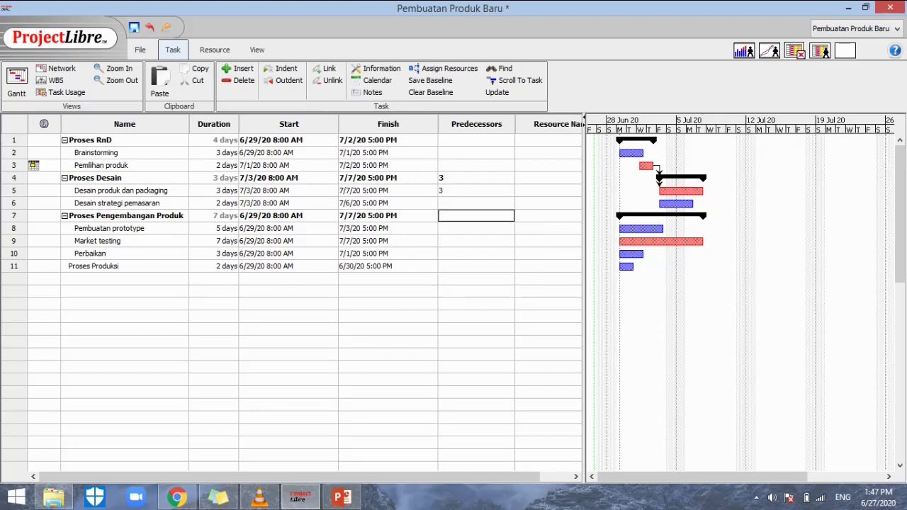
pyautogui.write('5')
pyautogui.press('Return')
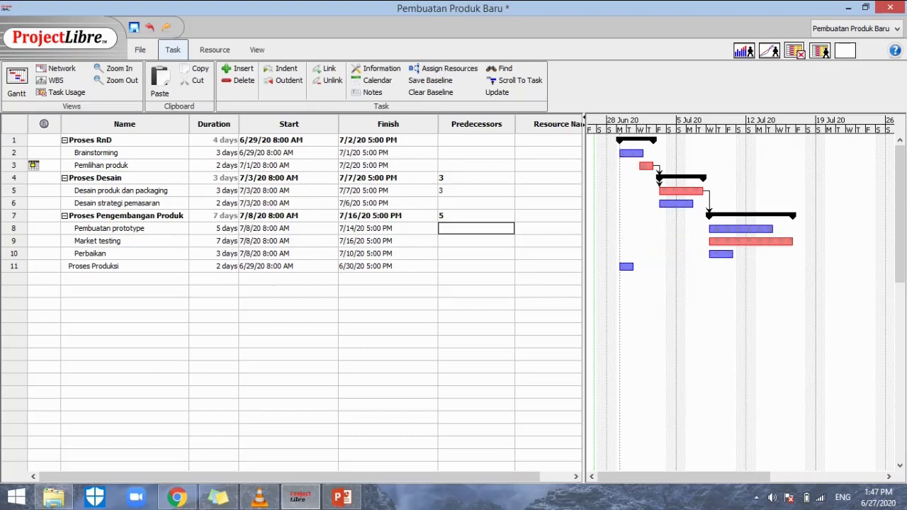
# Set the predecessor of Pembuatan prototype to task 5 and that of Market testing to task 8.
pyautogui.press('Return')
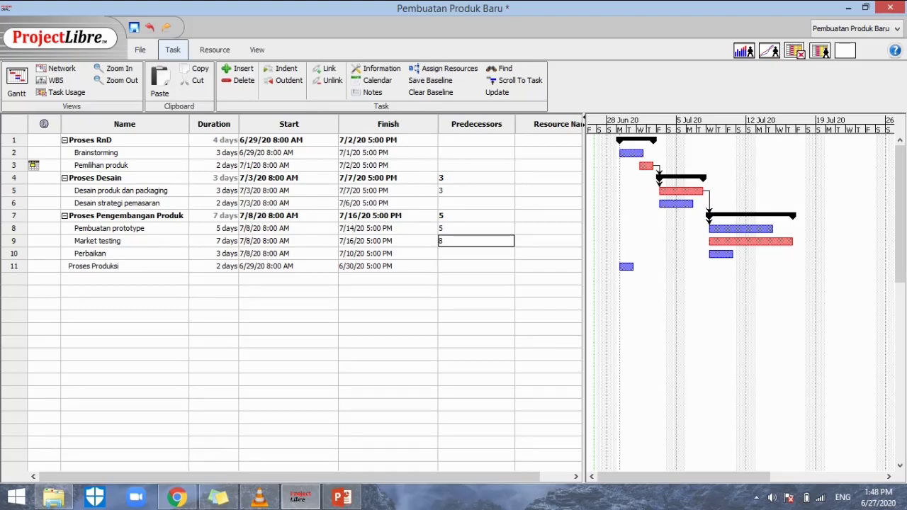
pyautogui.press('Return')
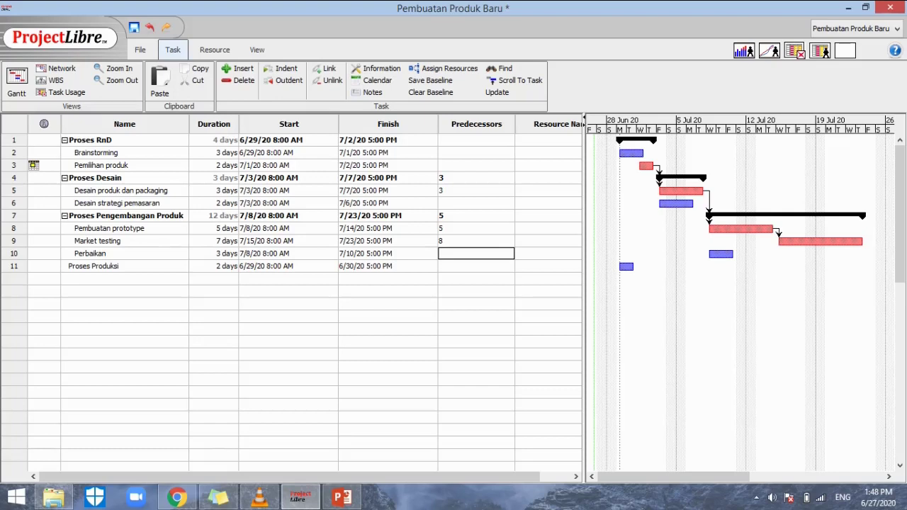
# Set the predecessor of Perbaikan to task 9 and that of Proses Produksi to task 10.
pyautogui.write('9')
pyautogui.press('Return')
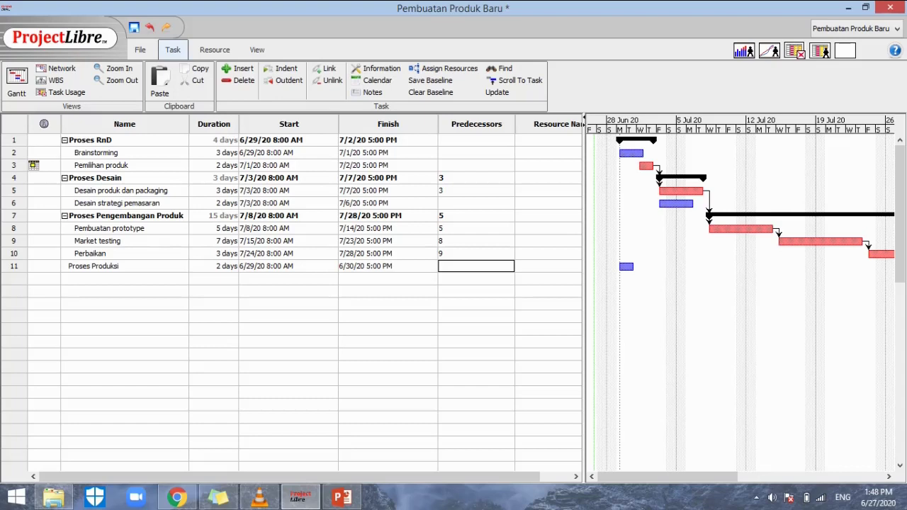
pyautogui.write('0')
pyautogui.press('Return')
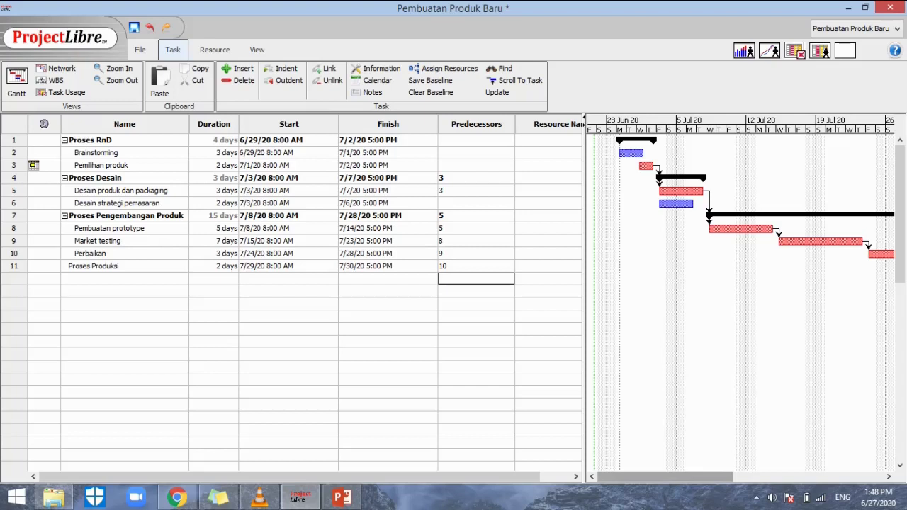
# Examine the task bars and dependency links along the whole Gantt chart timeline, from Proses RnD to Proses Produksi.
pyautogui.hscroll(2, 741, 297)
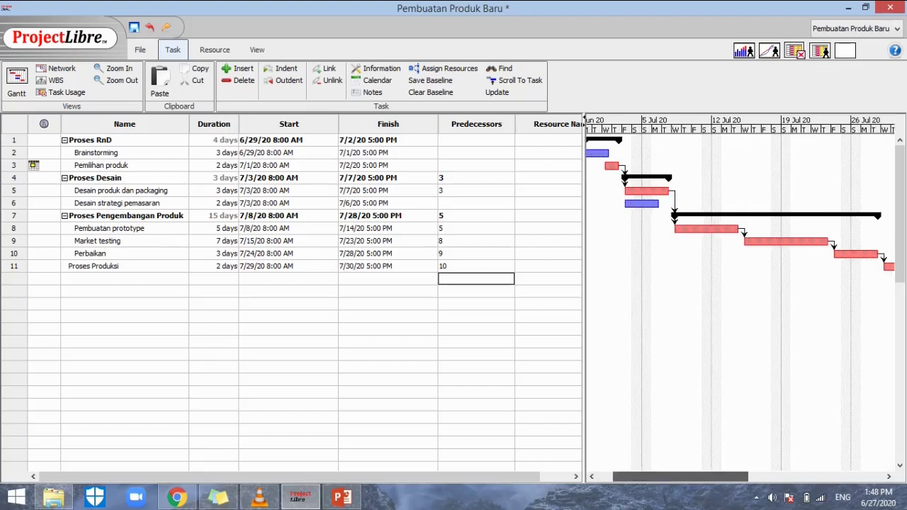
pyautogui.hscroll(2, 741, 298)
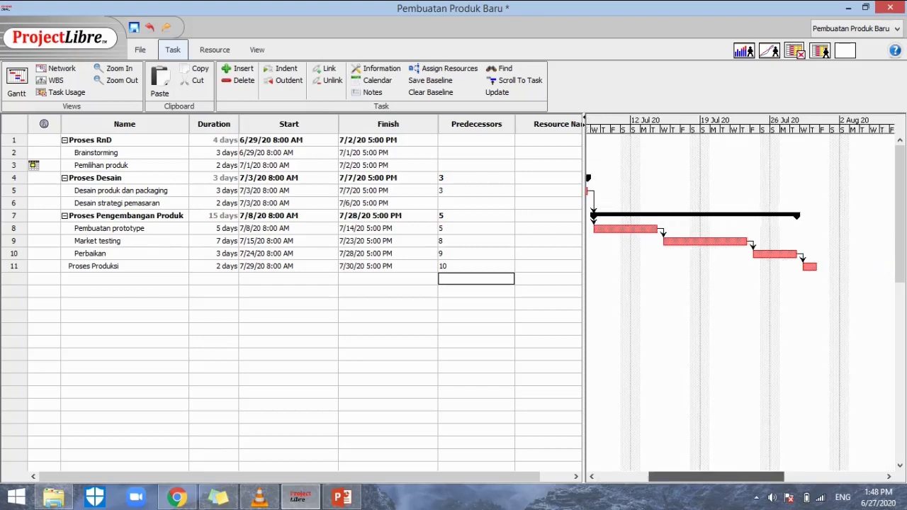
pyautogui.hscroll(2, 740, 297)
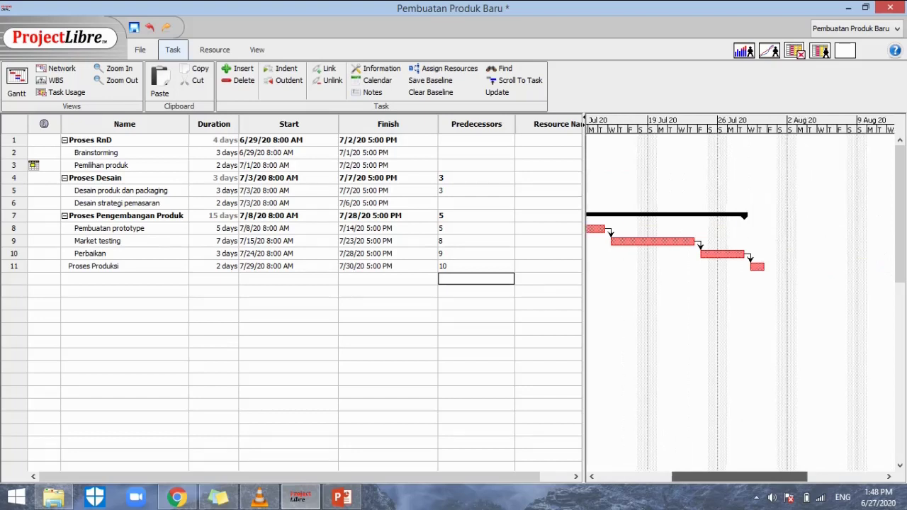
pyautogui.hscroll(2, 741, 297)
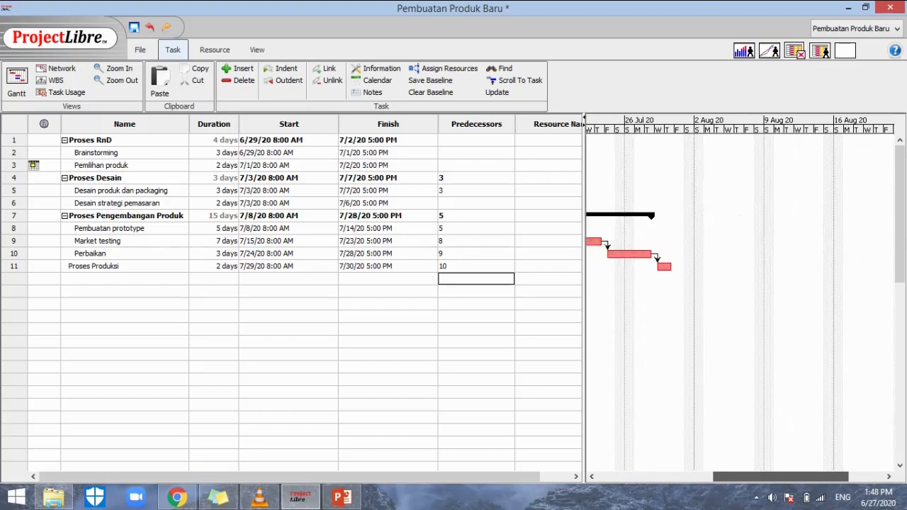
pyautogui.hscroll(-2, 741, 298)
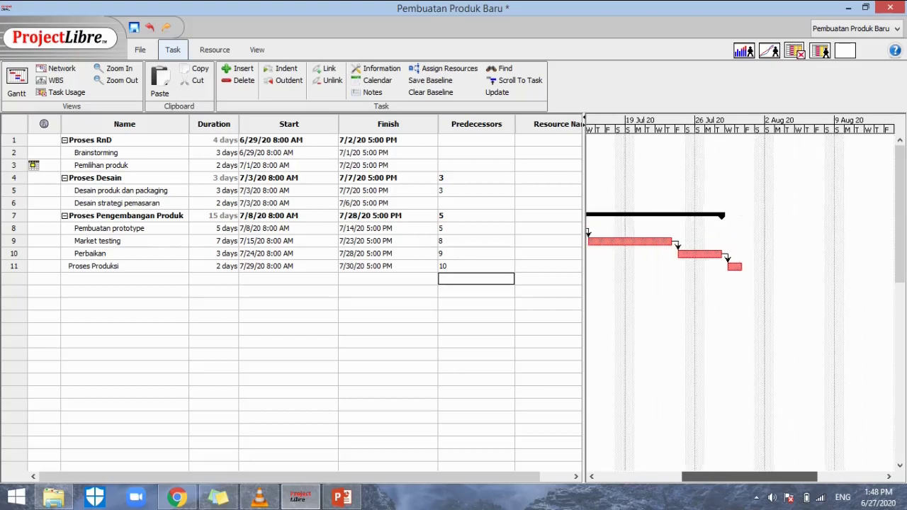
pyautogui.hscroll(-1, 741, 298)
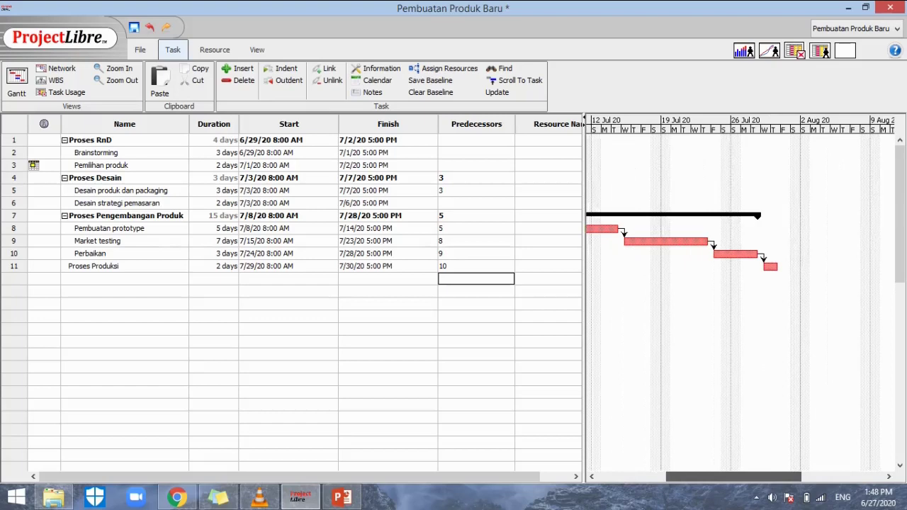
pyautogui.hscroll(-3, 741, 297)
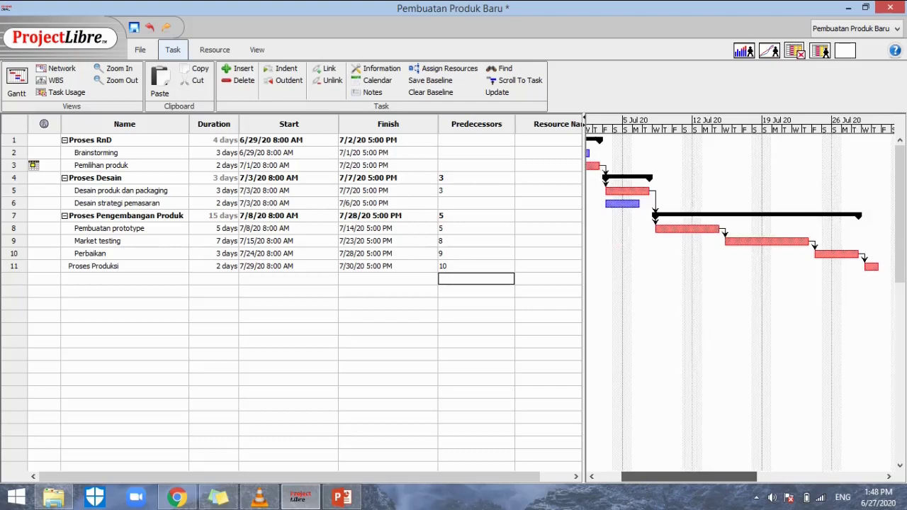
pyautogui.hscroll(-2, 741, 297)
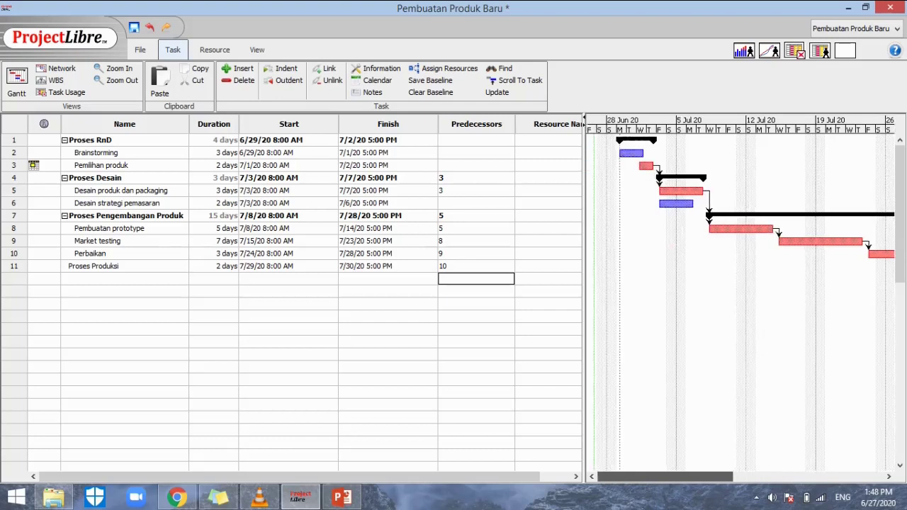
pyautogui.hscroll(1, 741, 298)
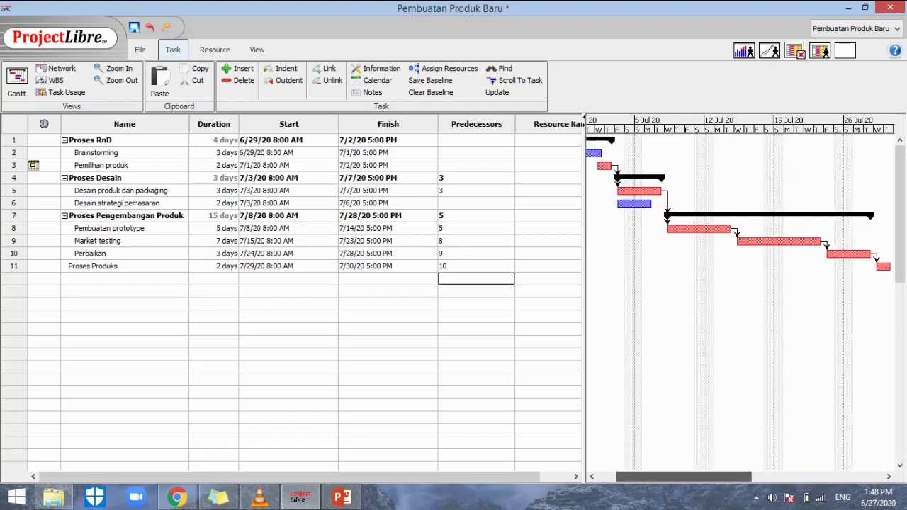
pyautogui.hscroll(1, 741, 298)
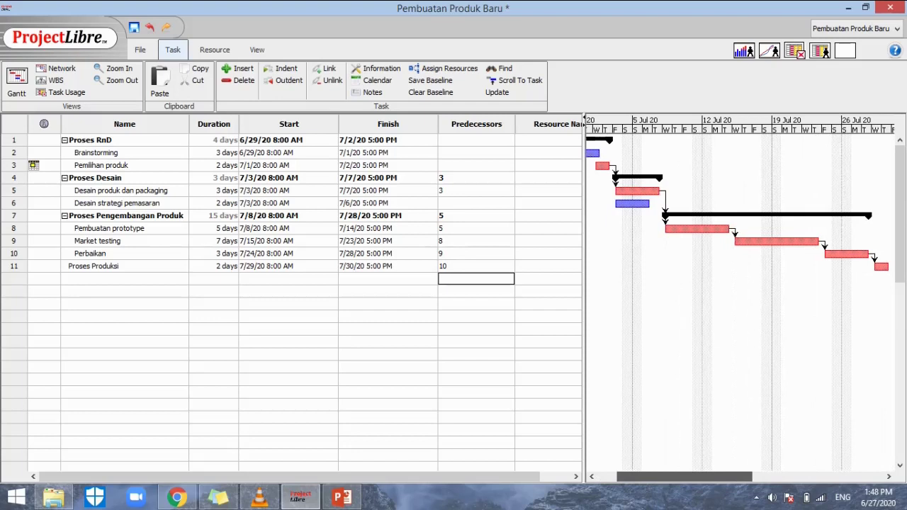
pyautogui.hscroll(-1, 741, 297)
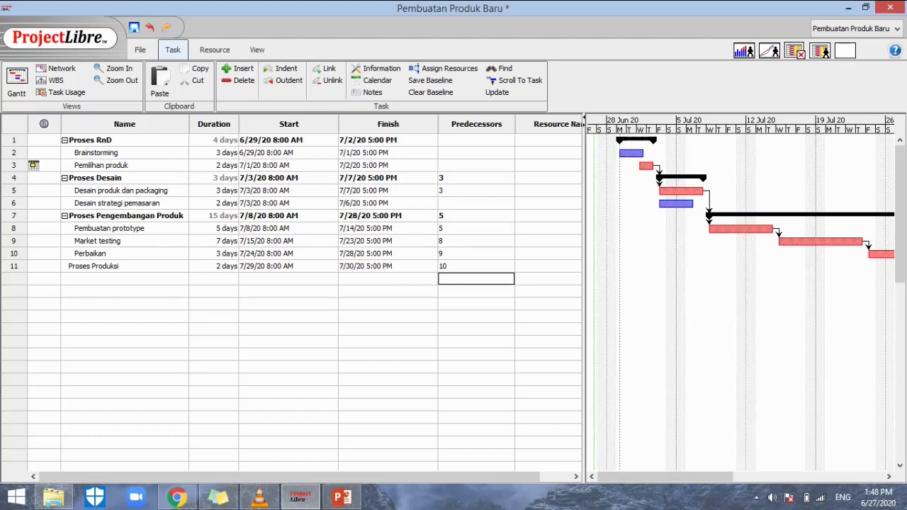
# Insert a new task named Pembuatan Produk Baru above Proses RnD.
pyautogui.tripleClick(98, 141)
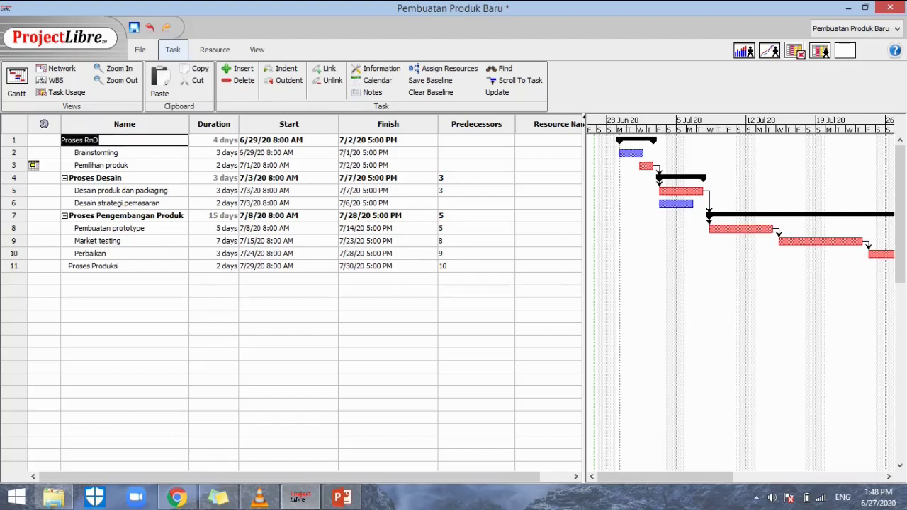
pyautogui.click(239, 68)
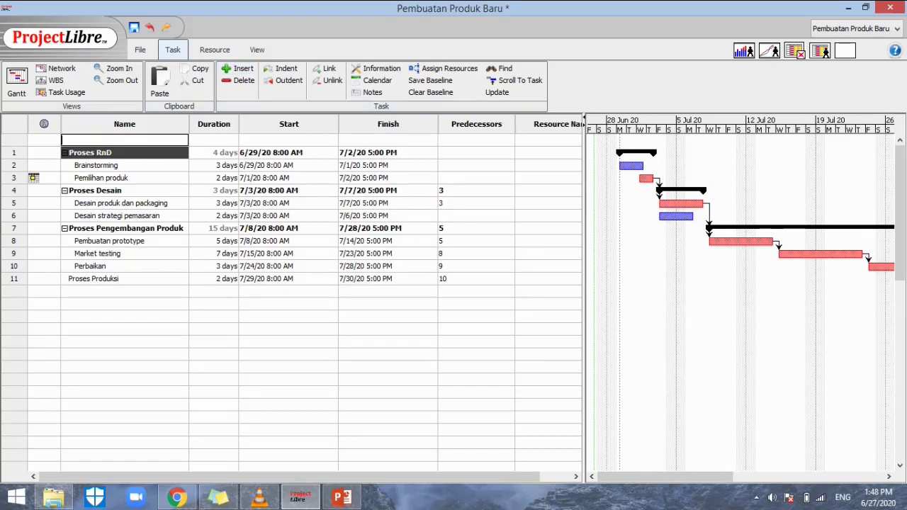
pyautogui.tripleClick(80, 153)
pyautogui.click(125, 140)
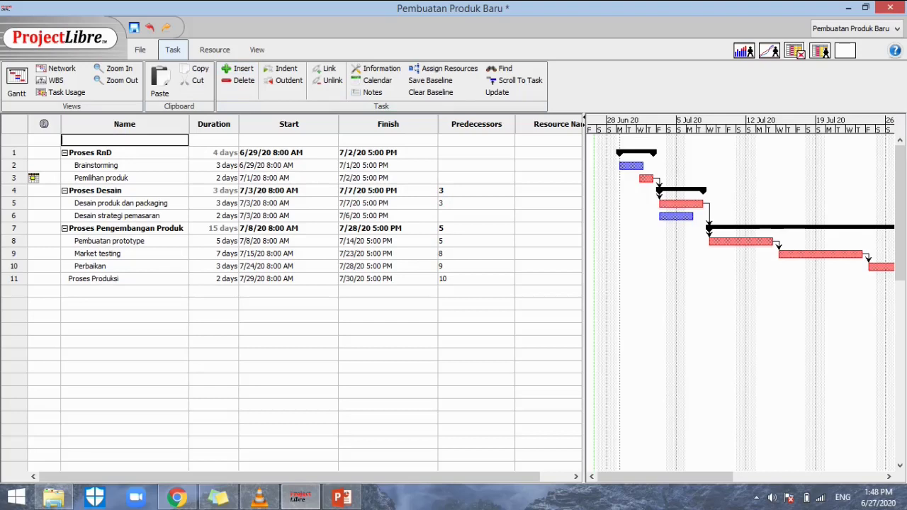
pyautogui.write('Pembuatan Produk Baru')
pyautogui.press('Return')
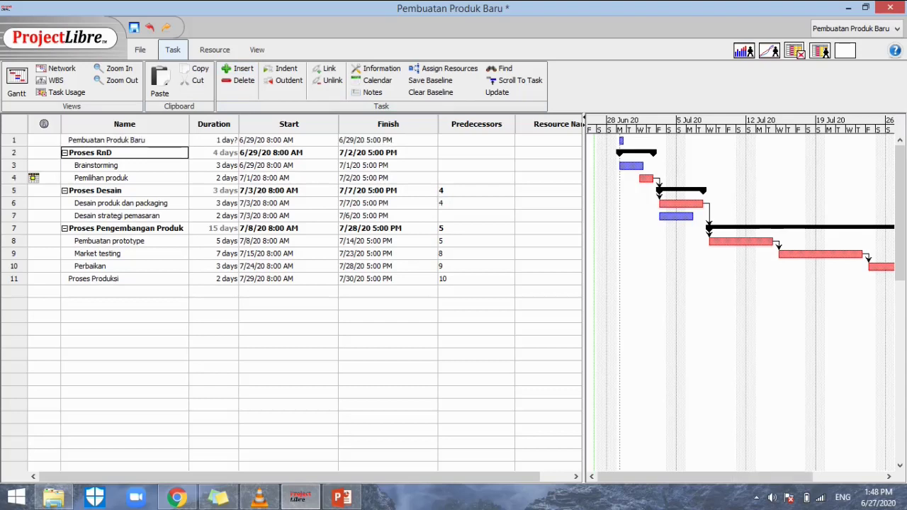
# Indent all tasks from Proses RnD through Proses Produksi under Pembuatan Produk Baru.
pyautogui.hotkey('shift', 'Down')
pyautogui.hotkey('shift', 'Down')
pyautogui.hotkey('shift', 'Down')
pyautogui.hotkey('shift', 'Down')
pyautogui.hotkey('shift', 'Down')
pyautogui.hotkey('shift', 'Down')
pyautogui.hotkey('shift', 'Down')
pyautogui.hotkey('shift', 'Down')
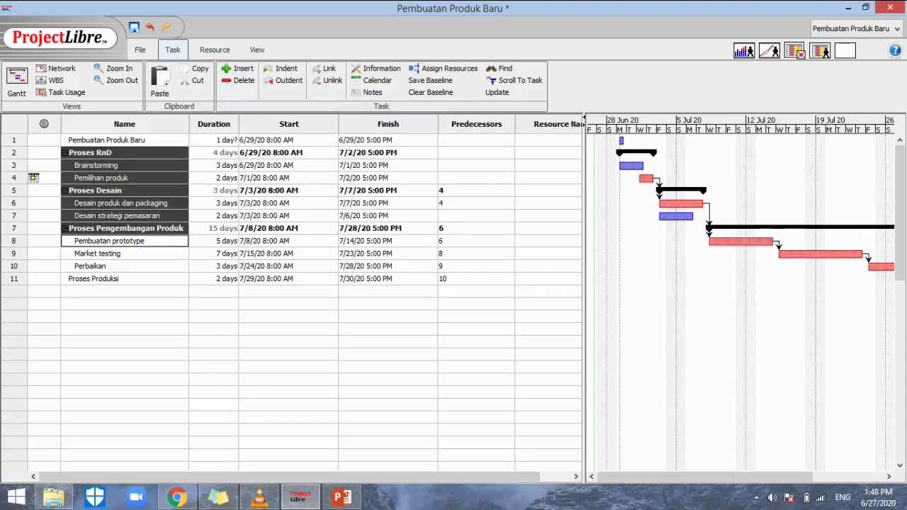
pyautogui.hotkey('shift', 'Down')
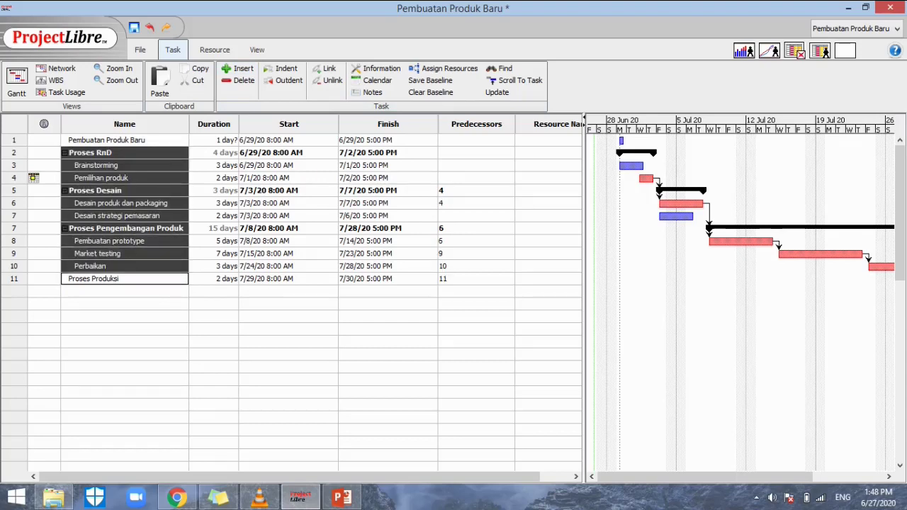
pyautogui.click(280, 69)
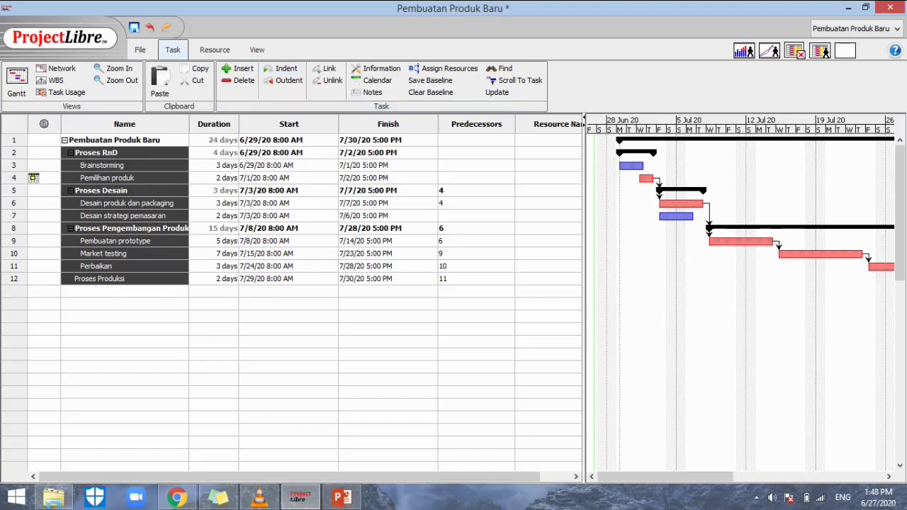
pyautogui.click(125, 140)
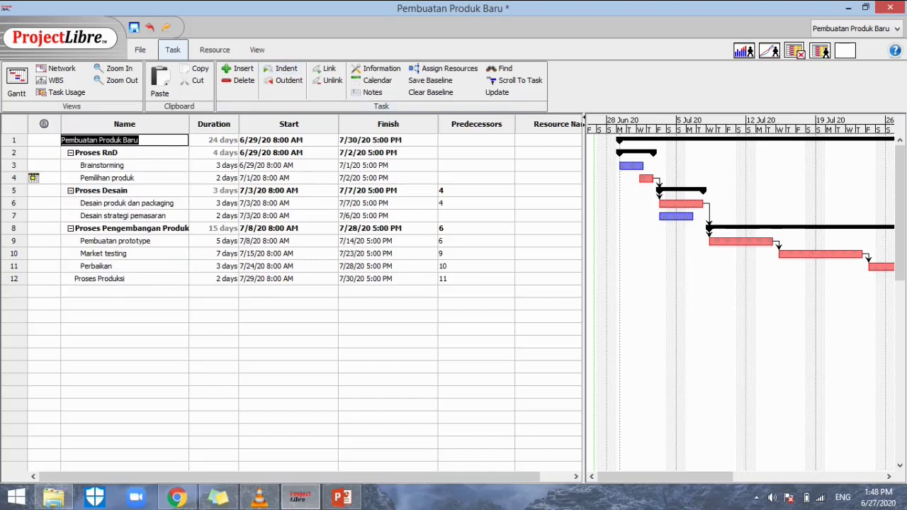
pyautogui.click(476, 139)
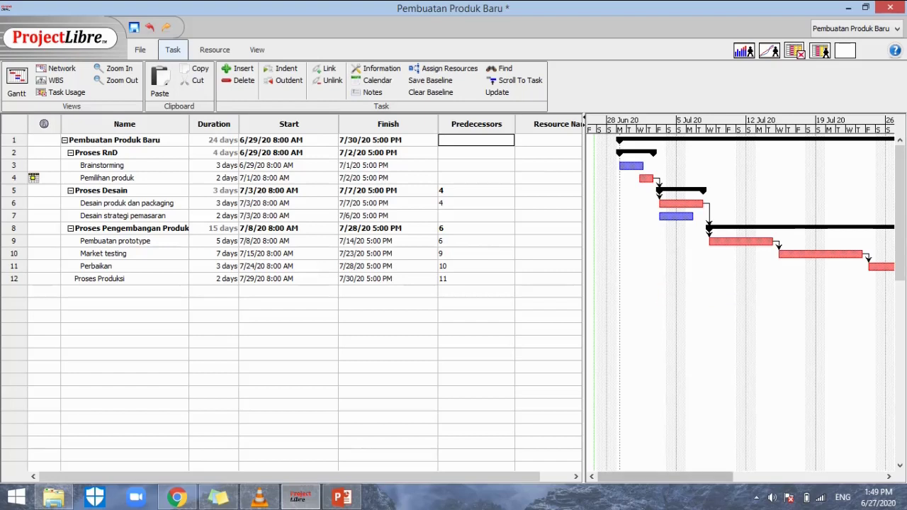
pyautogui.moveTo(665, 477)
pyautogui.mouseDown()
pyautogui.moveTo(699, 477)
pyautogui.moveTo(665, 477)
pyautogui.mouseUp()
# Open the print preview of the schedule and view its second page.
pyautogui.click(140, 49)
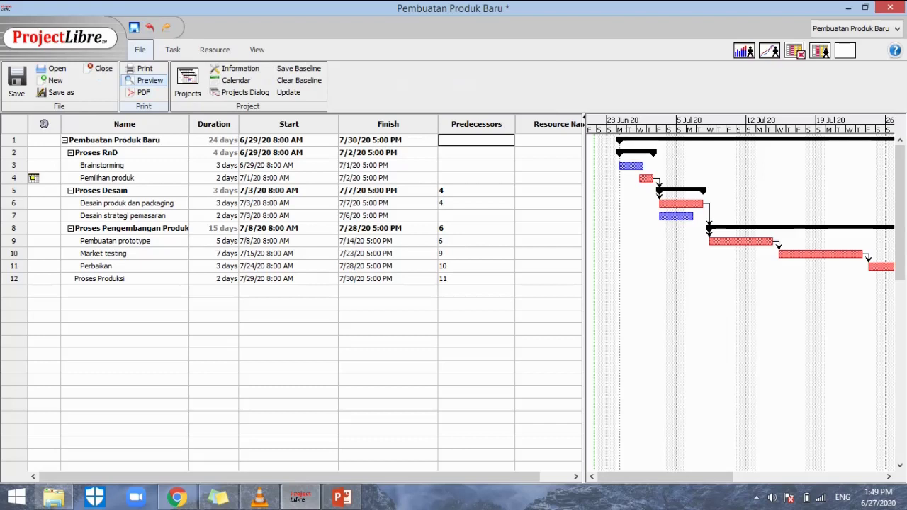
pyautogui.click(145, 81)
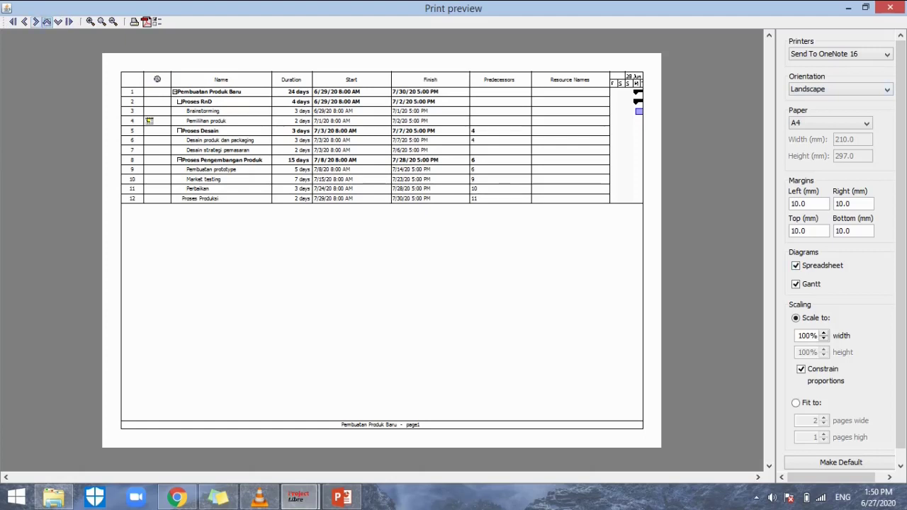
pyautogui.click(36, 21)
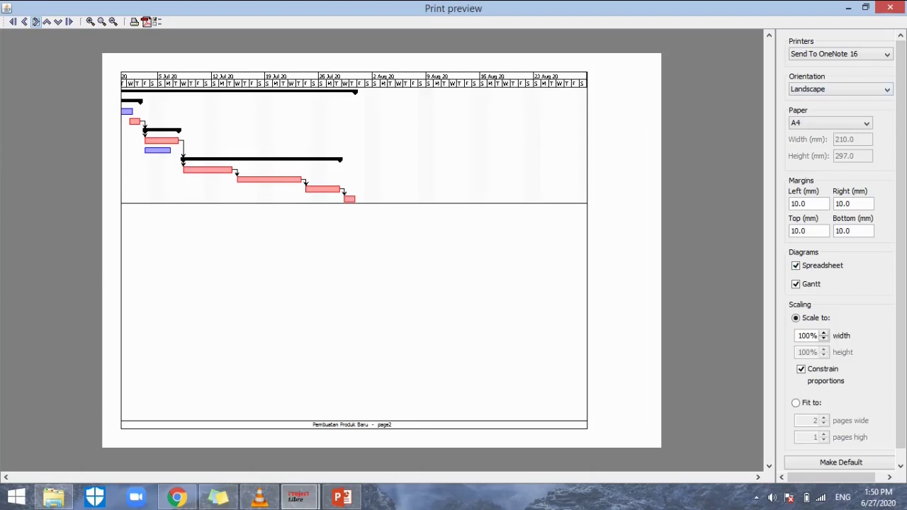
# Set the preview's paper size to A3, check the page layout, and close the print preview.
pyautogui.click(866, 123)
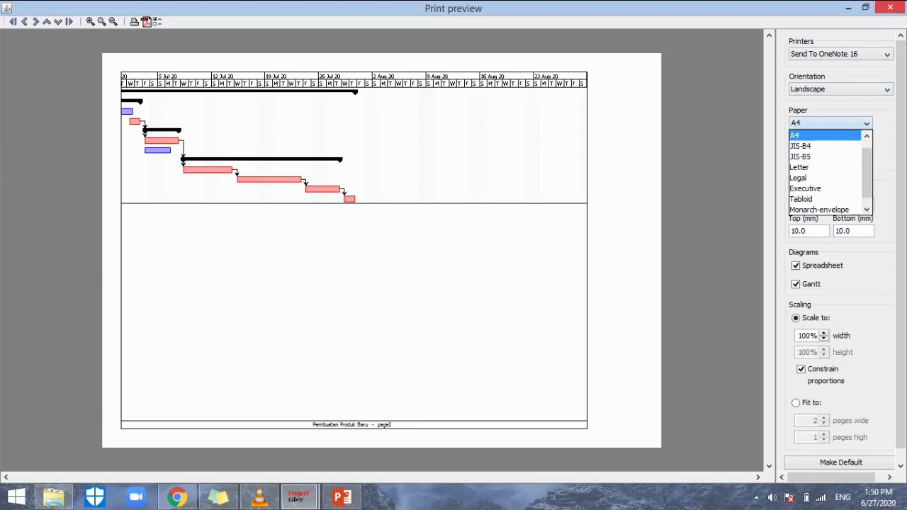
pyautogui.moveTo(867, 170); pyautogui.dragTo(867, 164)
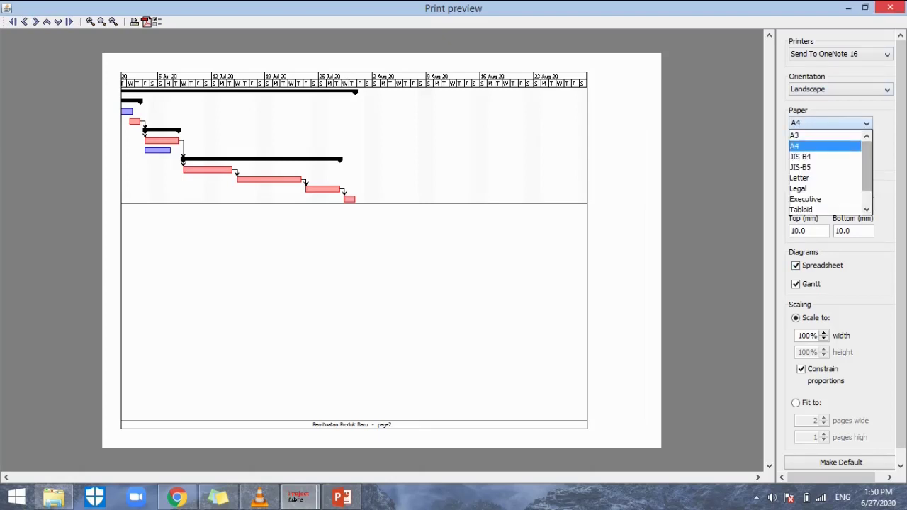
pyautogui.click(808, 135)
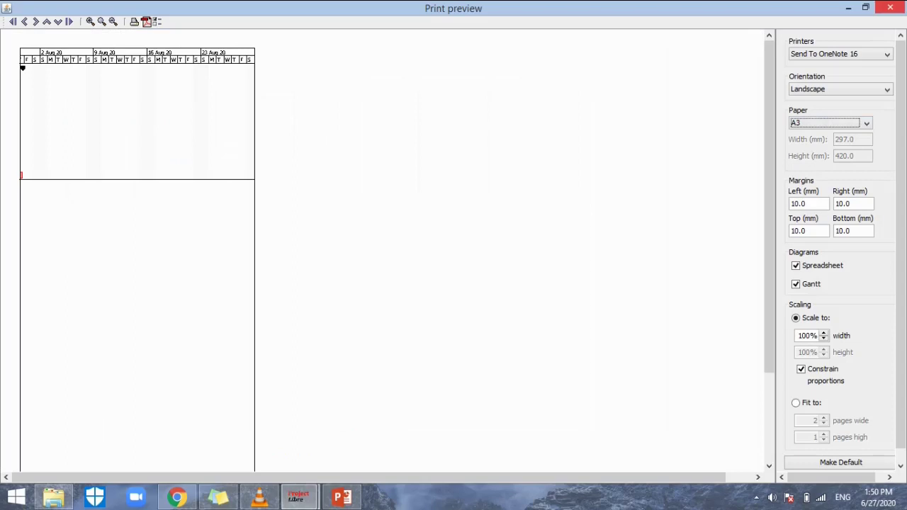
pyautogui.scroll(-3, 390, 248)
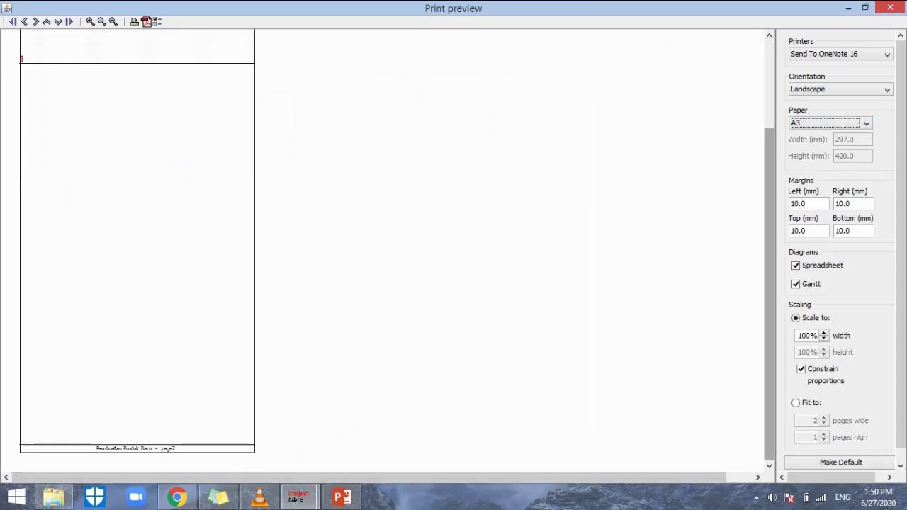
pyautogui.scroll(3, 390, 248)
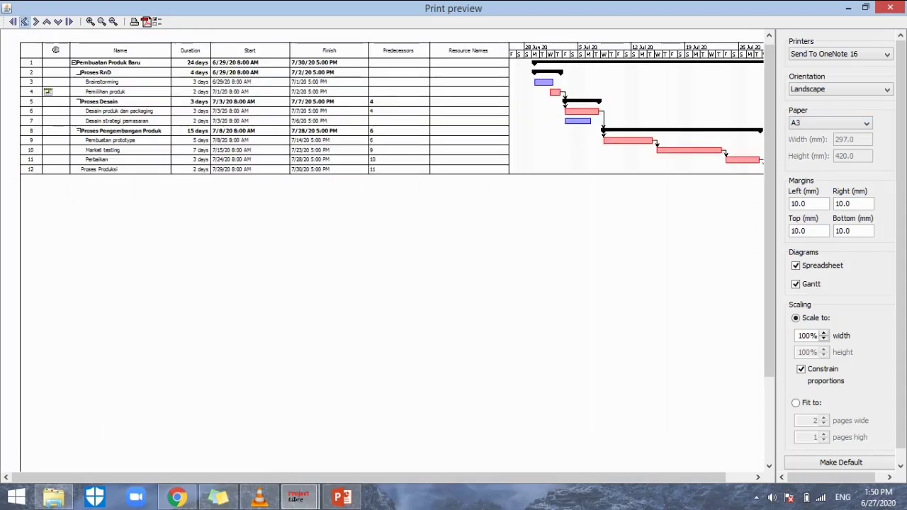
pyautogui.moveTo(368, 477); pyautogui.dragTo(397, 477)
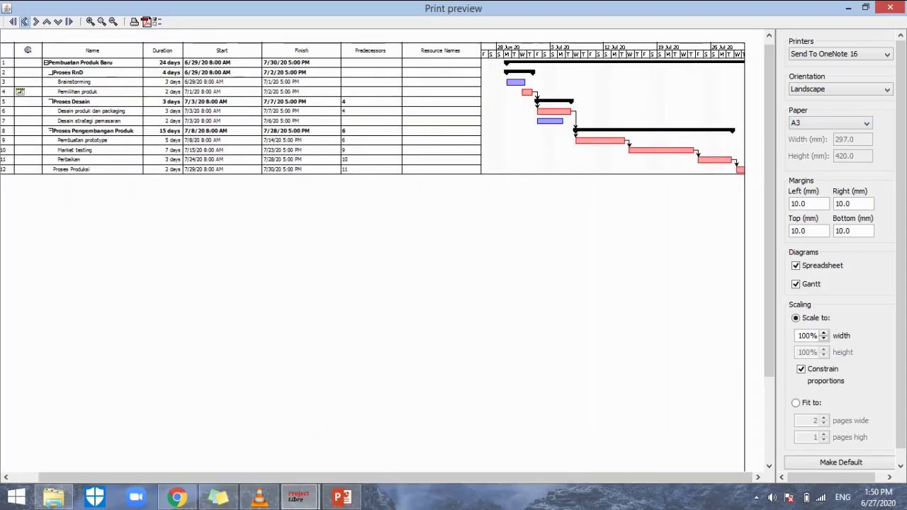
pyautogui.click(890, 7)
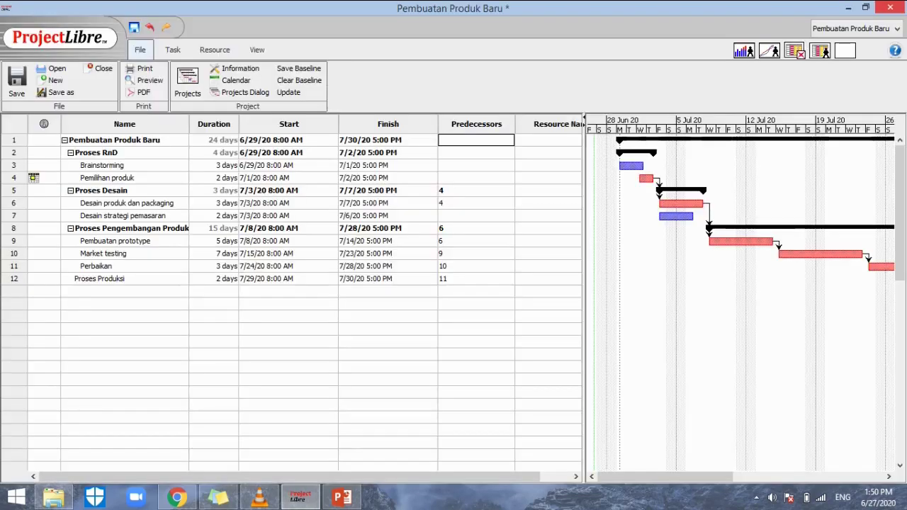